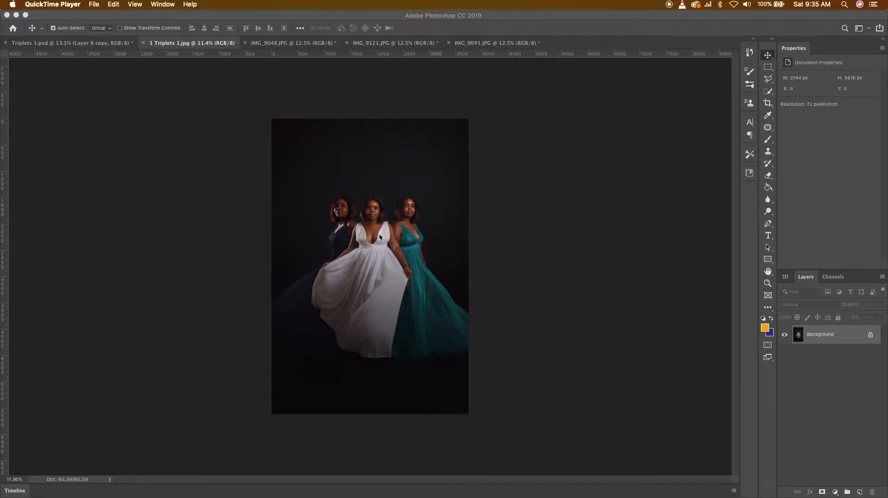
{"action": "scroll", "coordinate": [379, 234], "scroll_direction": "up", "scroll_amount": 2}
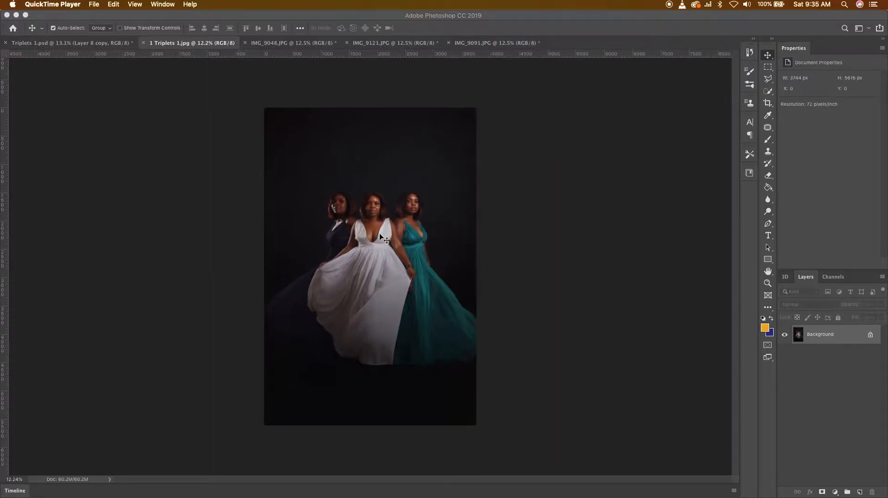
{"action": "scroll", "coordinate": [379, 235], "scroll_direction": "down", "scroll_amount": 3}
{"action": "scroll", "coordinate": [379, 235], "scroll_direction": "up", "scroll_amount": 2}
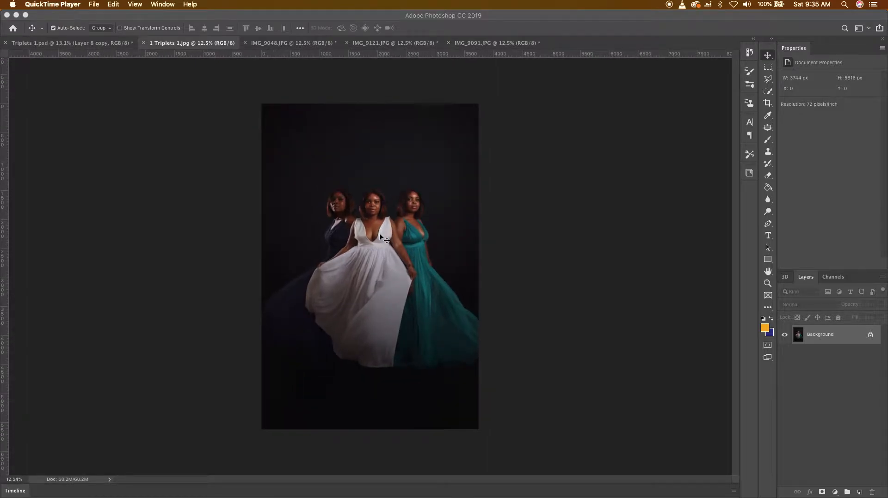
{"action": "scroll", "coordinate": [379, 236], "scroll_direction": "up", "scroll_amount": 2}
{"action": "scroll", "coordinate": [379, 236], "scroll_direction": "down", "scroll_amount": 4}
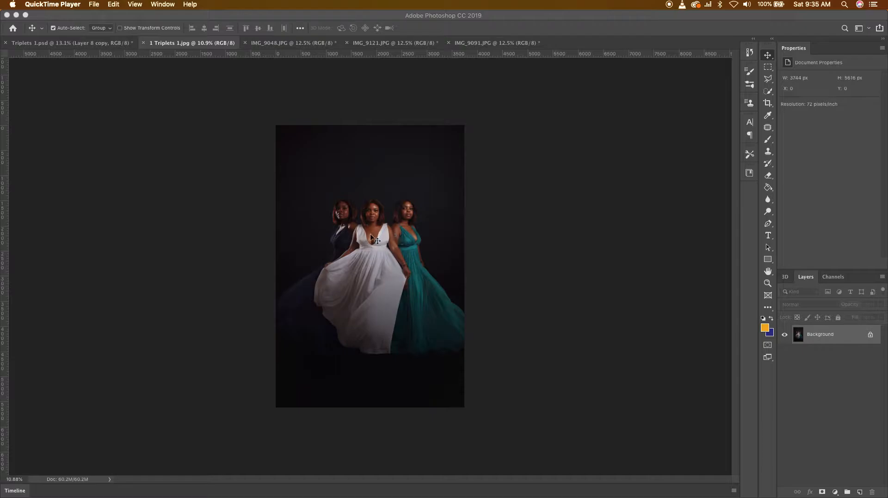
- Switch to IMG_9048.JPG and examine the model's teal gown, its hem and the surrounding backdrop and floor
{"action": "left_click", "coordinate": [297, 44]}
{"action": "left_click", "coordinate": [296, 45]}
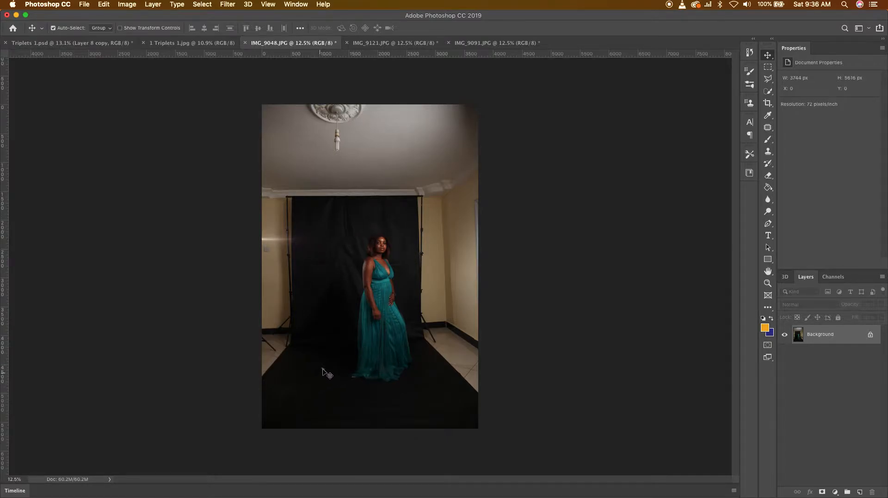
{"action": "scroll", "coordinate": [327, 375], "scroll_direction": "up", "scroll_amount": 5}
{"action": "scroll", "coordinate": [327, 377], "scroll_direction": "down", "scroll_amount": 5}
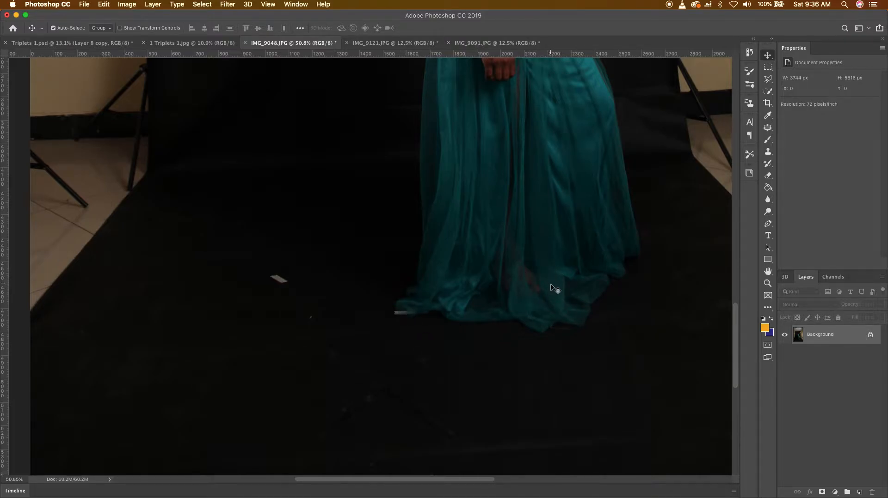
{"action": "scroll", "coordinate": [555, 289], "scroll_direction": "down", "scroll_amount": 5}
{"action": "left_click_drag", "start_coordinate": [564, 206], "coordinate": [444, 301]}
{"action": "scroll", "coordinate": [440, 302], "scroll_direction": "down", "scroll_amount": 1}
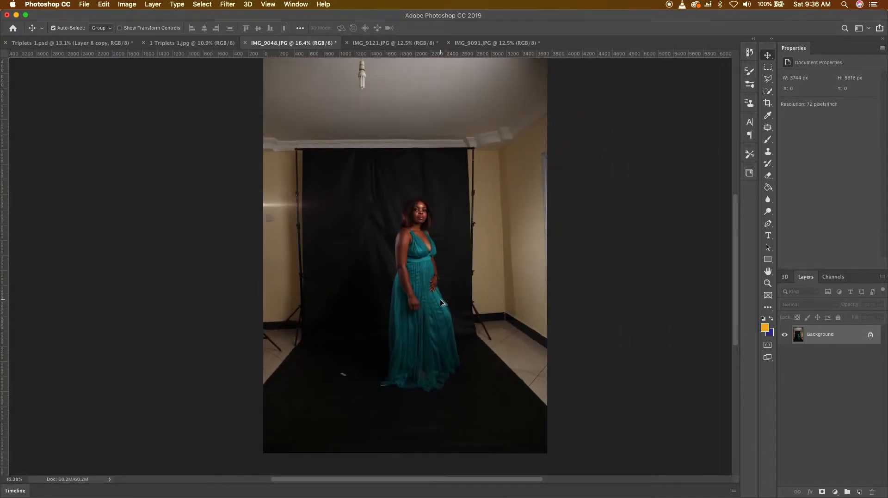
{"action": "scroll", "coordinate": [441, 303], "scroll_direction": "down", "scroll_amount": 1}
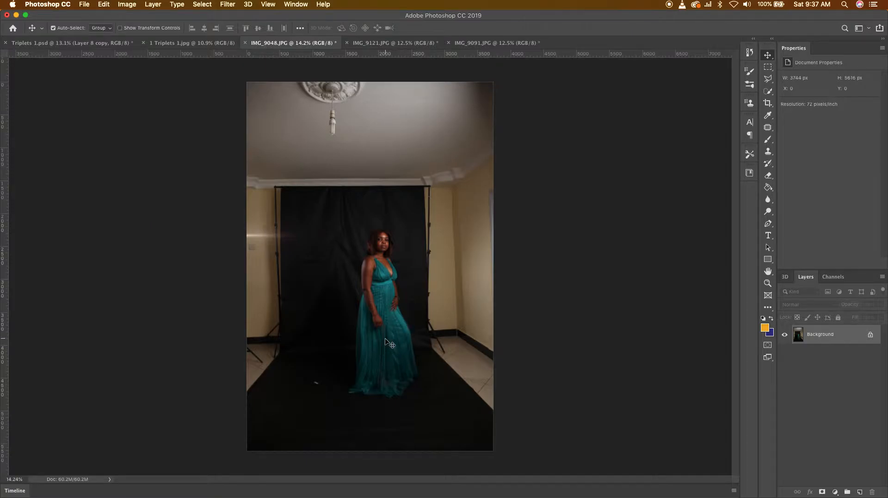
- Compare the finished composite 1 Triplets 1.jpg with the source photos IMG_9121.JPG and IMG_9048.JPG
{"action": "left_click", "coordinate": [372, 44]}
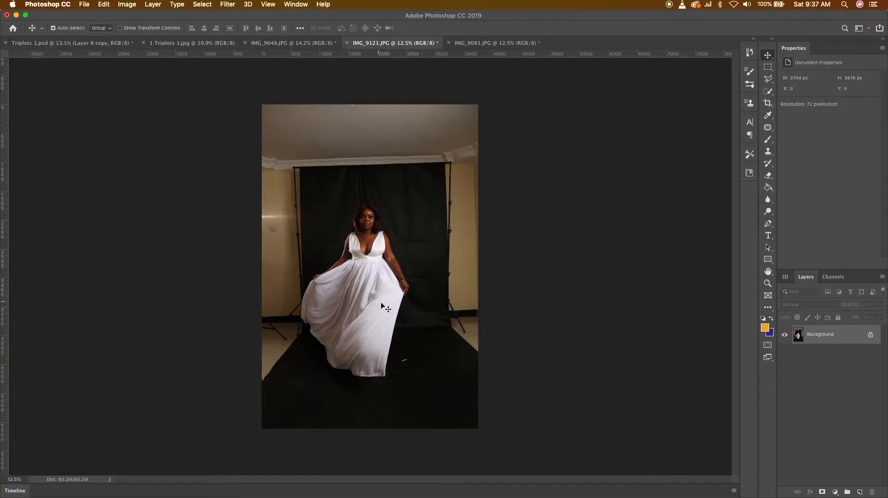
{"action": "left_click", "coordinate": [190, 43]}
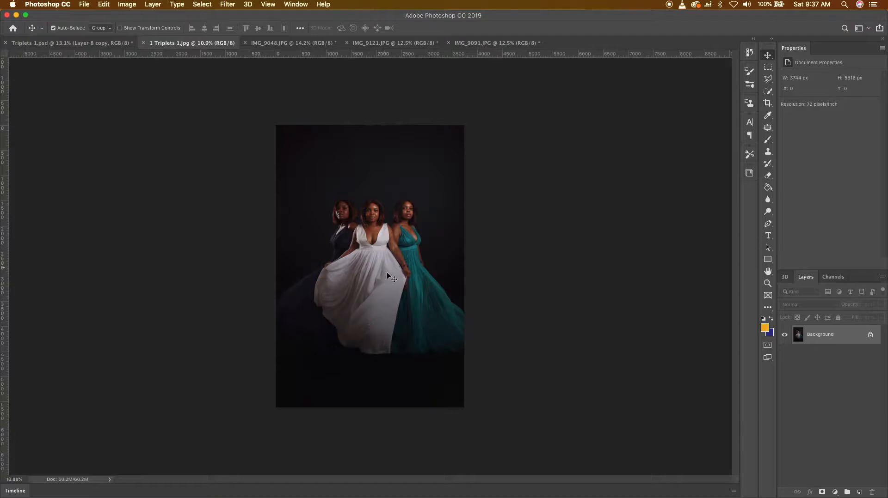
{"action": "left_click", "coordinate": [284, 43]}
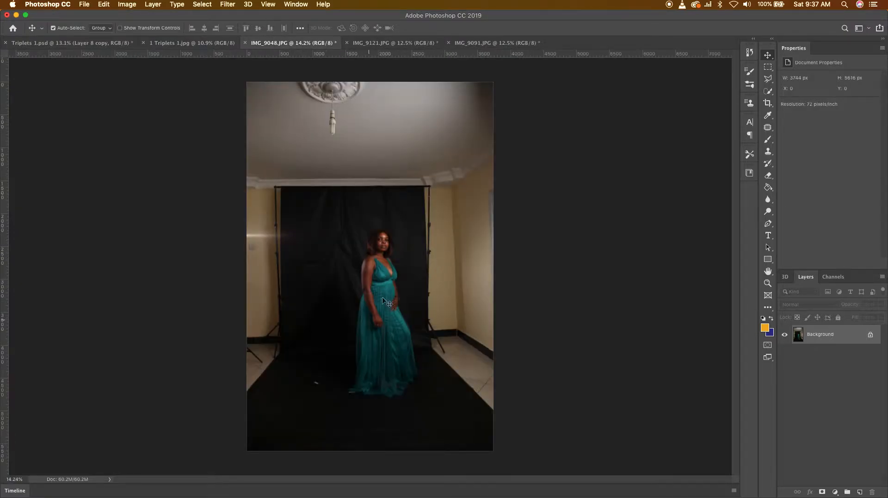
{"action": "left_click", "coordinate": [176, 43]}
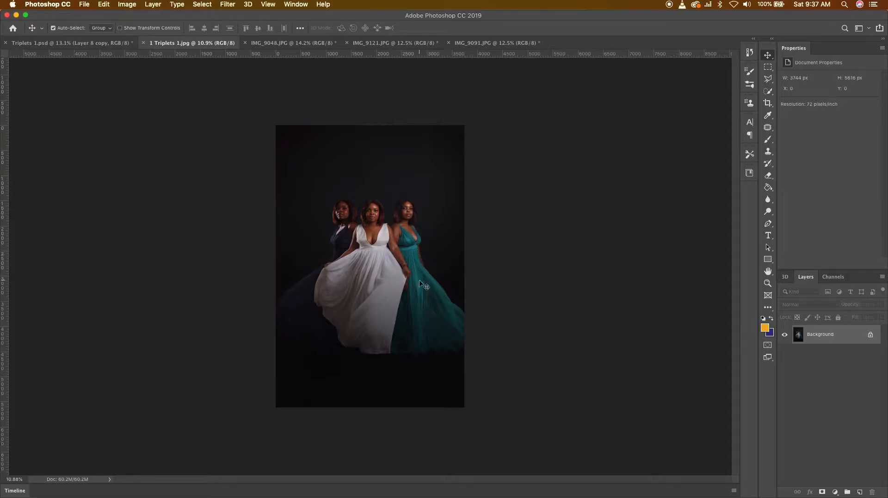
{"action": "left_click", "coordinate": [402, 43]}
{"action": "left_click", "coordinate": [296, 43]}
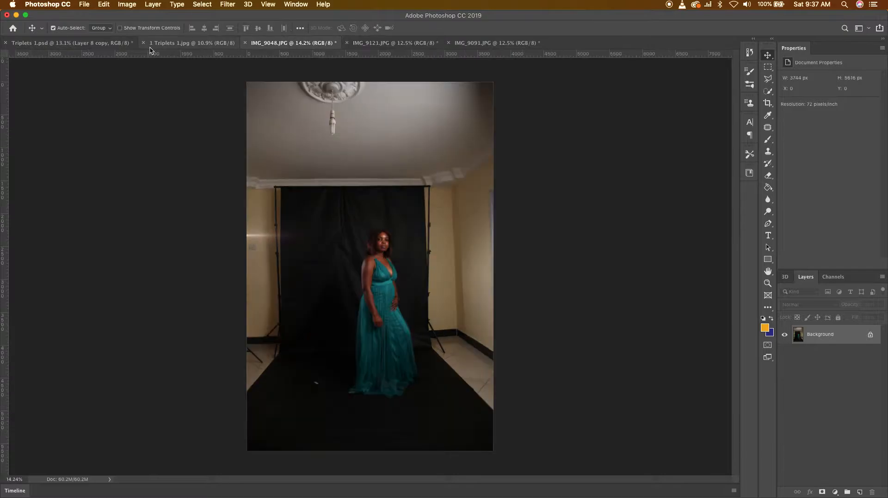
{"action": "left_click", "coordinate": [192, 43]}
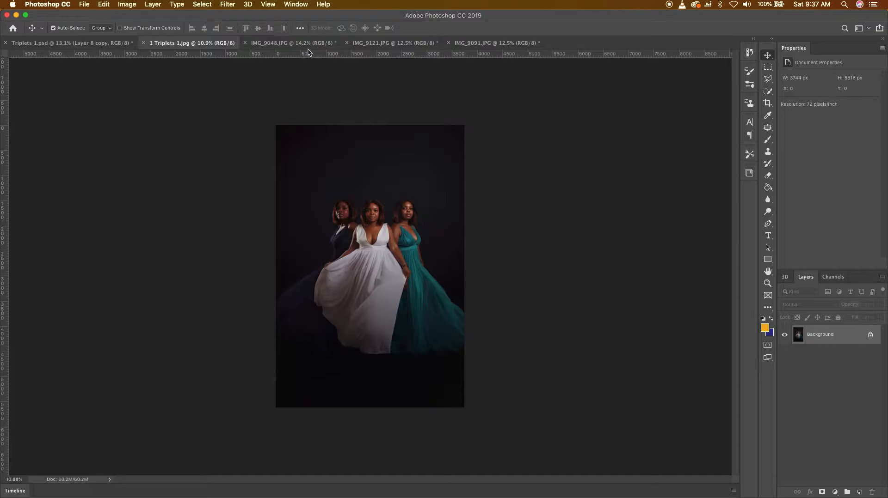
{"action": "left_click", "coordinate": [289, 43]}
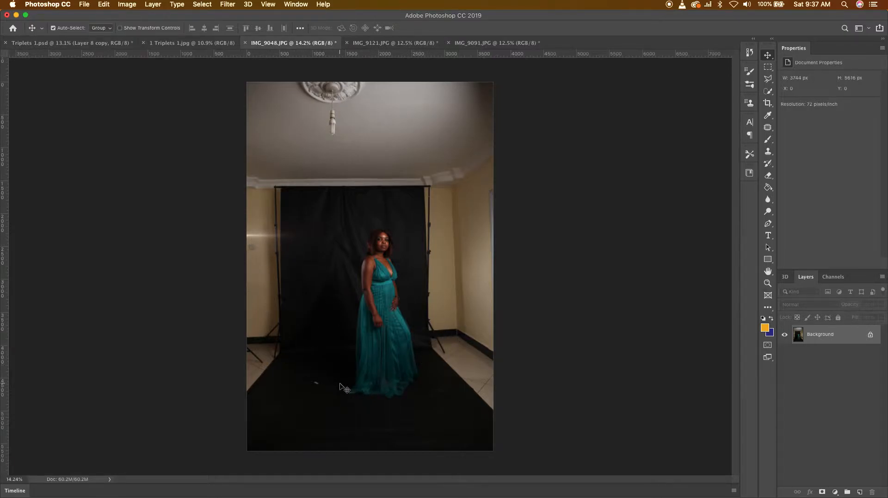
- Examine the faces, lighting and dresses of the three figures up close in 1 Triplets 1.jpg
{"action": "left_click", "coordinate": [200, 44]}
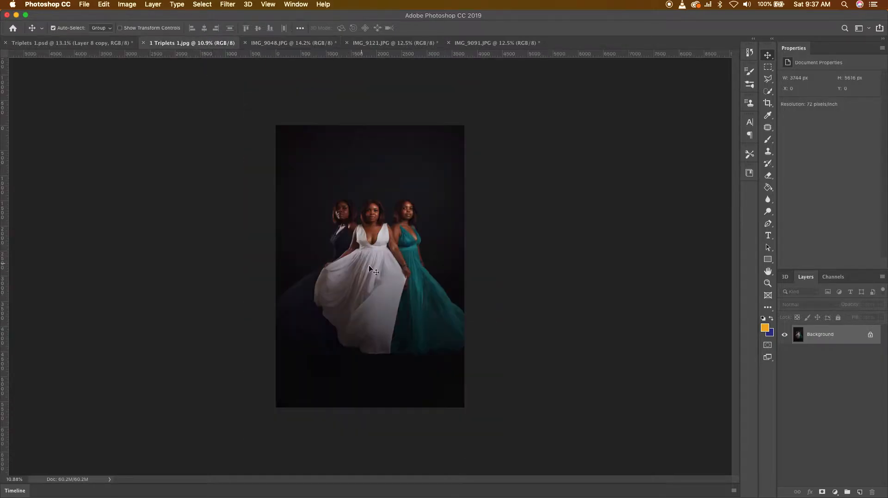
{"action": "scroll", "coordinate": [367, 265], "scroll_direction": "up", "scroll_amount": 2}
{"action": "scroll", "coordinate": [392, 208], "scroll_direction": "up", "scroll_amount": 4}
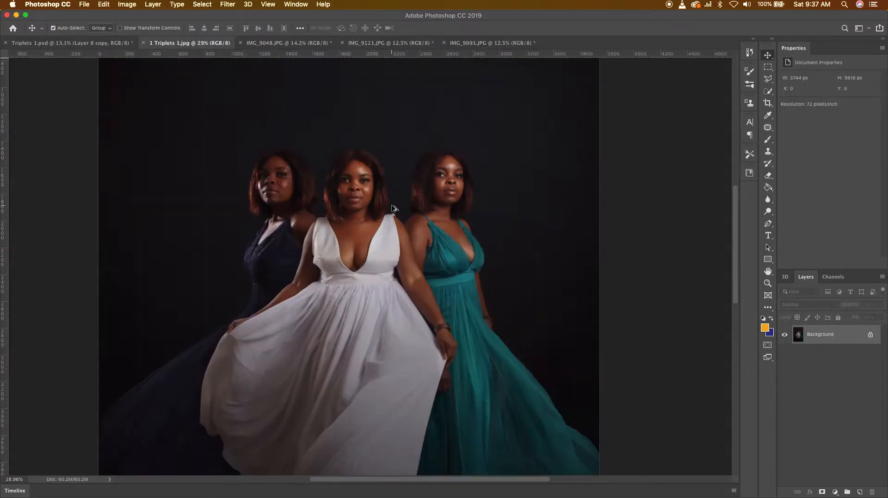
{"action": "scroll", "coordinate": [393, 208], "scroll_direction": "up", "scroll_amount": 3}
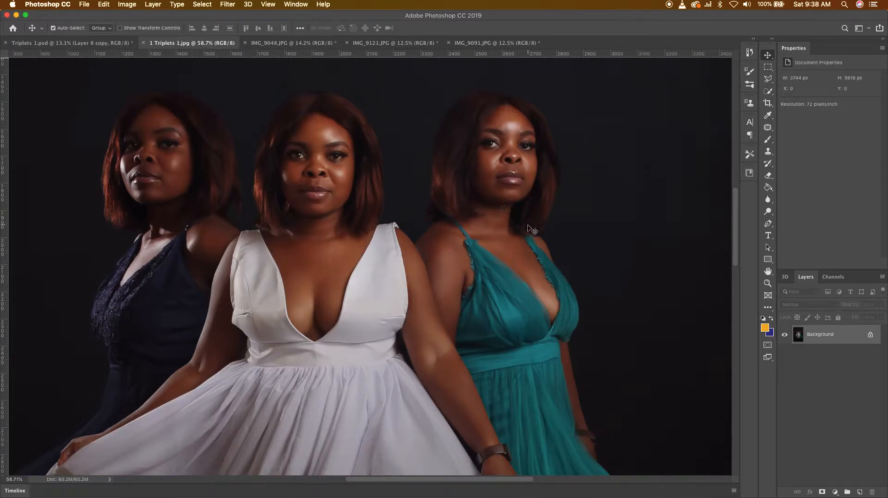
{"action": "scroll", "coordinate": [504, 254], "scroll_direction": "down", "scroll_amount": 5}
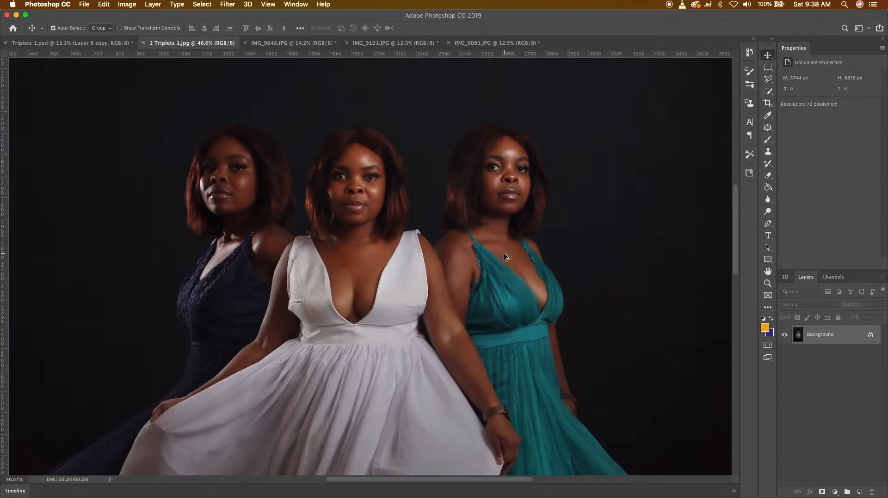
{"action": "scroll", "coordinate": [505, 256], "scroll_direction": "down", "scroll_amount": 1}
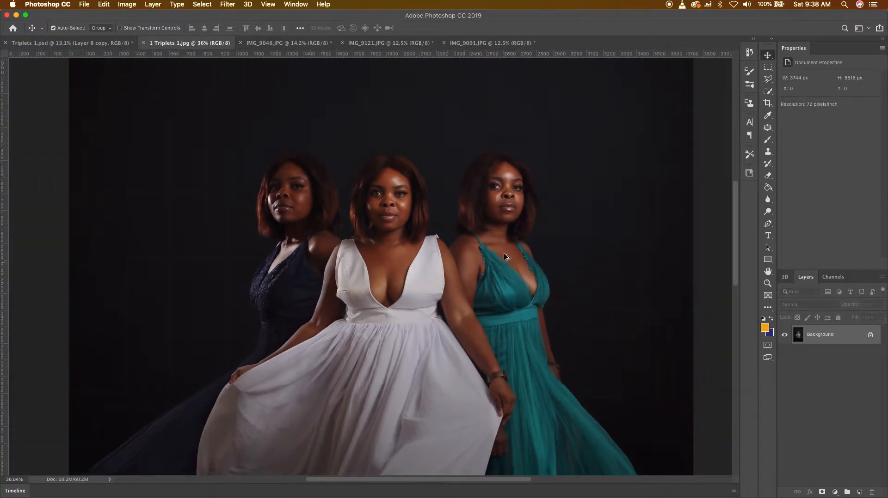
{"action": "scroll", "coordinate": [506, 256], "scroll_direction": "down", "scroll_amount": 1}
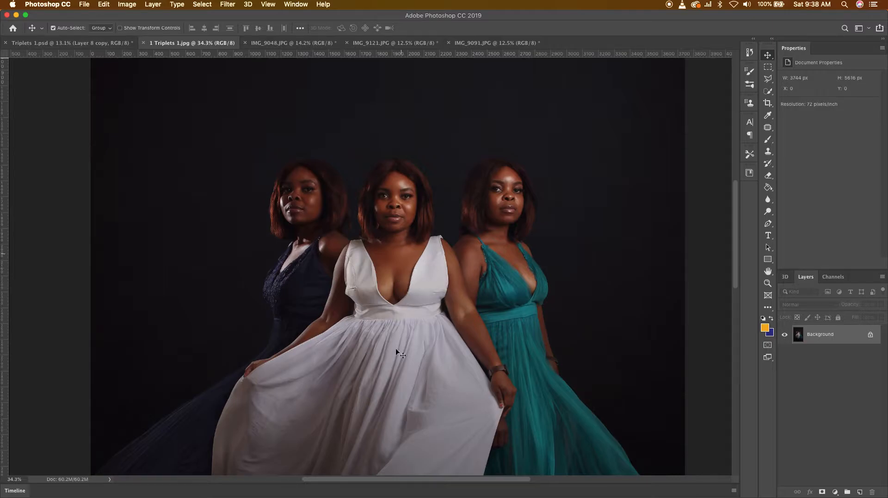
{"action": "scroll", "coordinate": [509, 257], "scroll_direction": "down", "scroll_amount": 10}
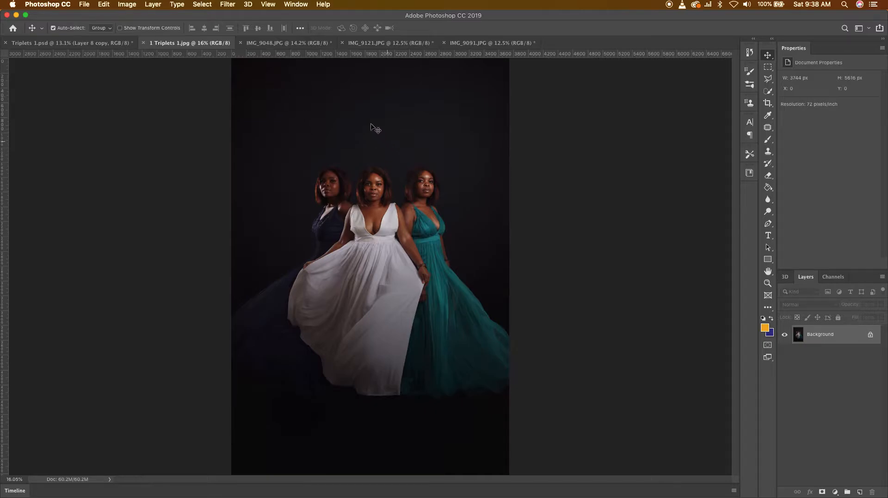
- Look through the source photos and inspect the held-out teal dress fabric in IMG_9091.JPG
{"action": "left_click", "coordinate": [282, 43]}
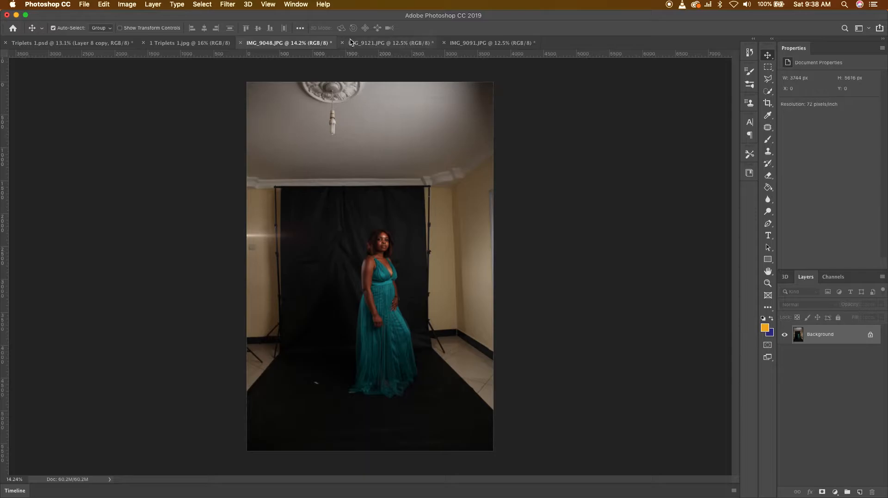
{"action": "left_click", "coordinate": [369, 44]}
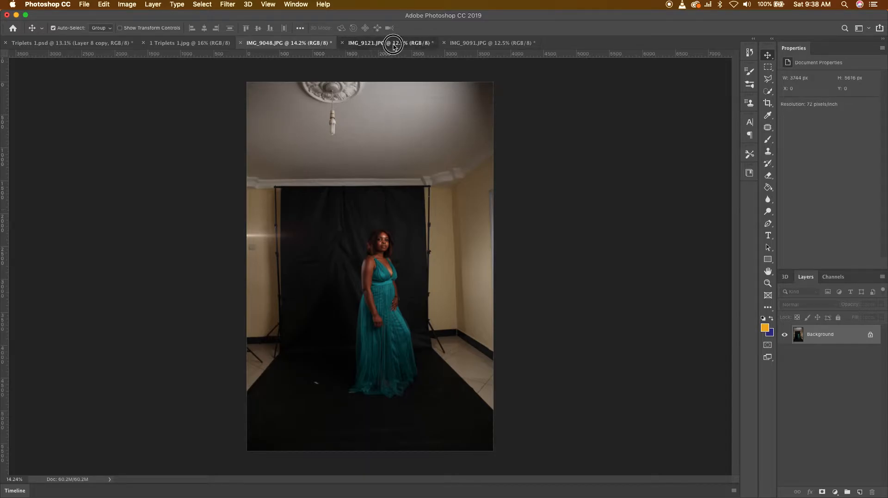
{"action": "left_click", "coordinate": [485, 43]}
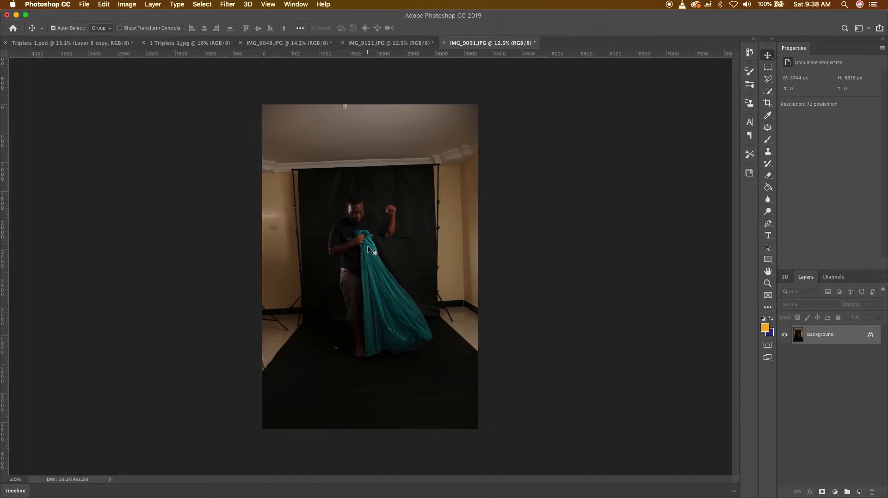
{"action": "scroll", "coordinate": [373, 252], "scroll_direction": "up", "scroll_amount": 3}
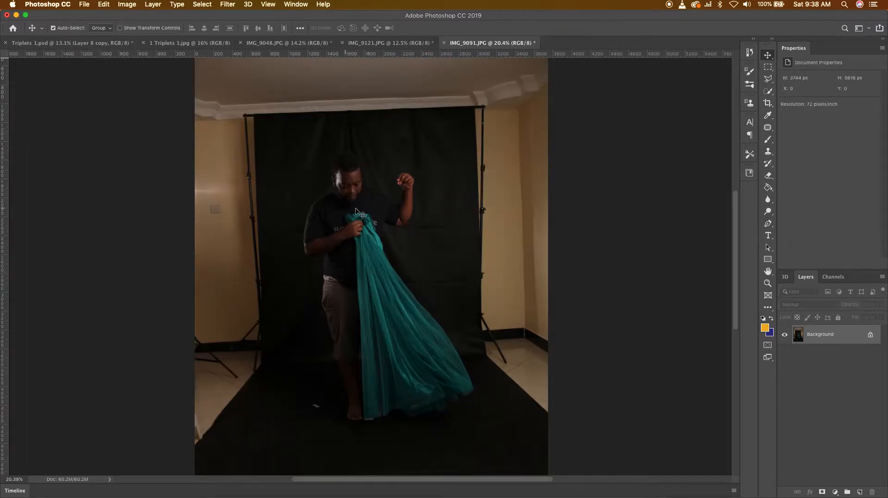
{"action": "scroll", "coordinate": [354, 220], "scroll_direction": "up", "scroll_amount": 2}
{"action": "scroll", "coordinate": [359, 215], "scroll_direction": "down", "scroll_amount": 4}
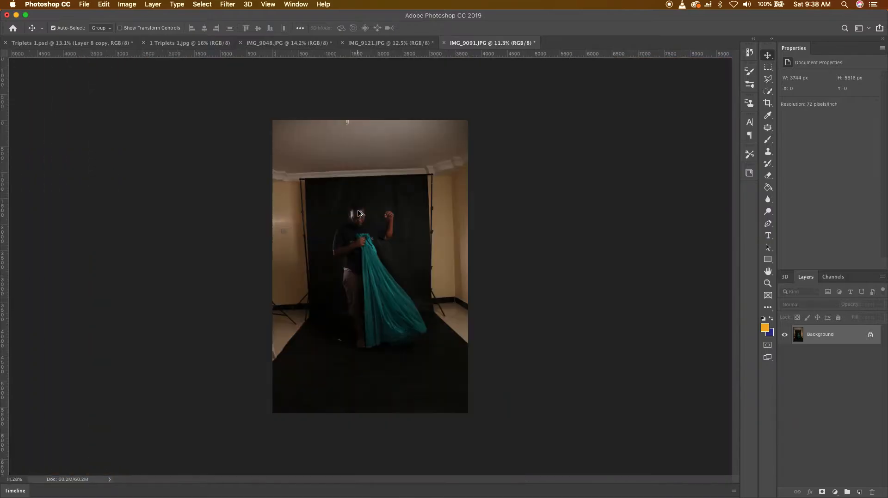
{"action": "scroll", "coordinate": [359, 214], "scroll_direction": "up", "scroll_amount": 2}
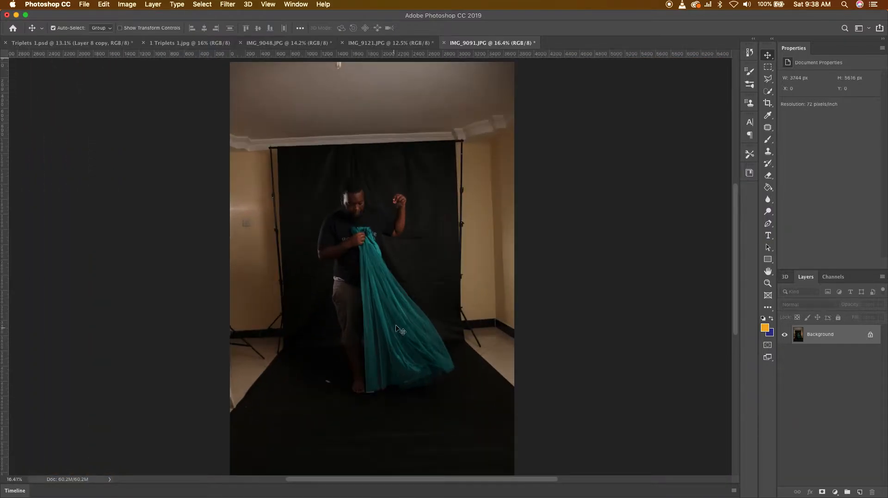
{"action": "scroll", "coordinate": [396, 326], "scroll_direction": "up", "scroll_amount": 1}
{"action": "scroll", "coordinate": [396, 325], "scroll_direction": "up", "scroll_amount": 1}
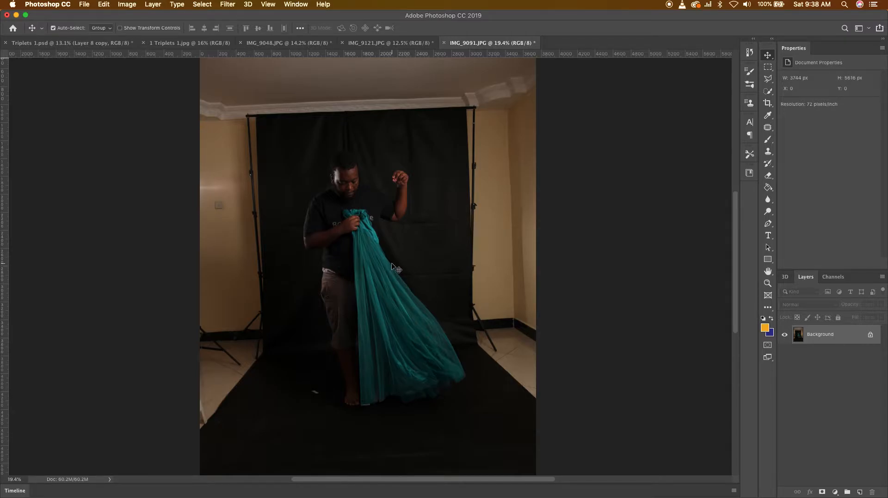
{"action": "scroll", "coordinate": [392, 267], "scroll_direction": "down", "scroll_amount": 2}
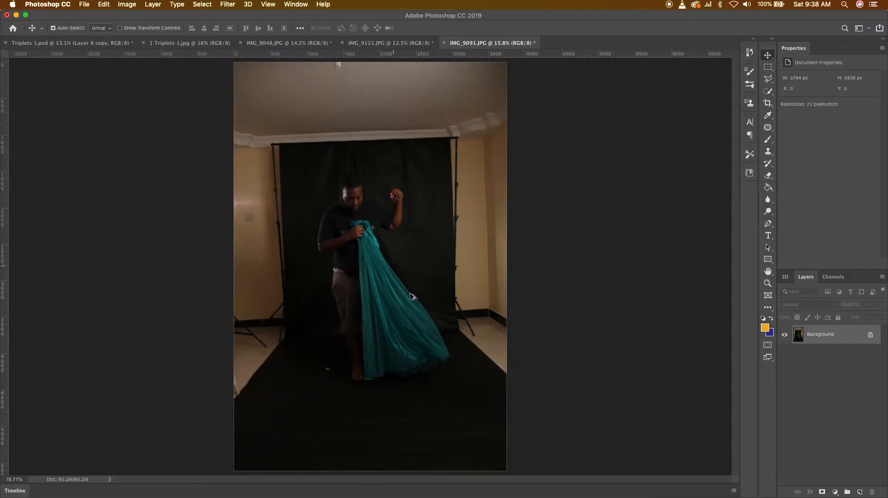
- Revisit the finished image, switch to Triplets 1.psd and review the composite and its layer stack
{"action": "left_click", "coordinate": [173, 43]}
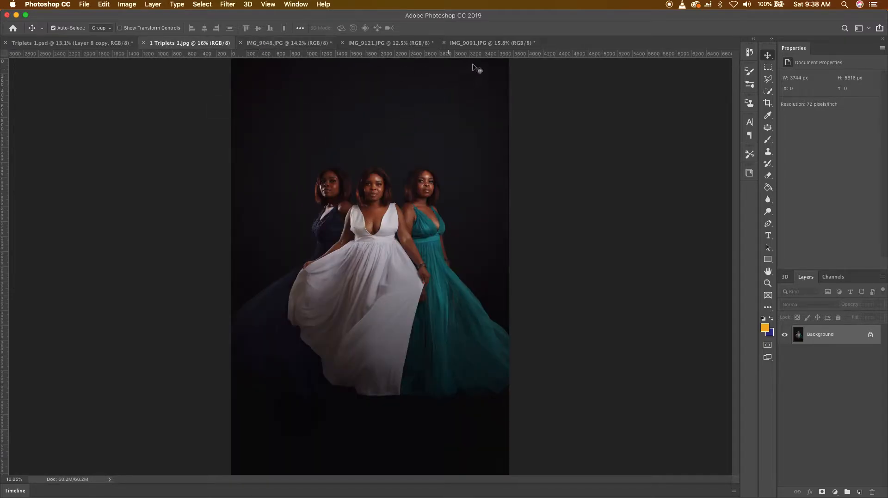
{"action": "left_click", "coordinate": [84, 43]}
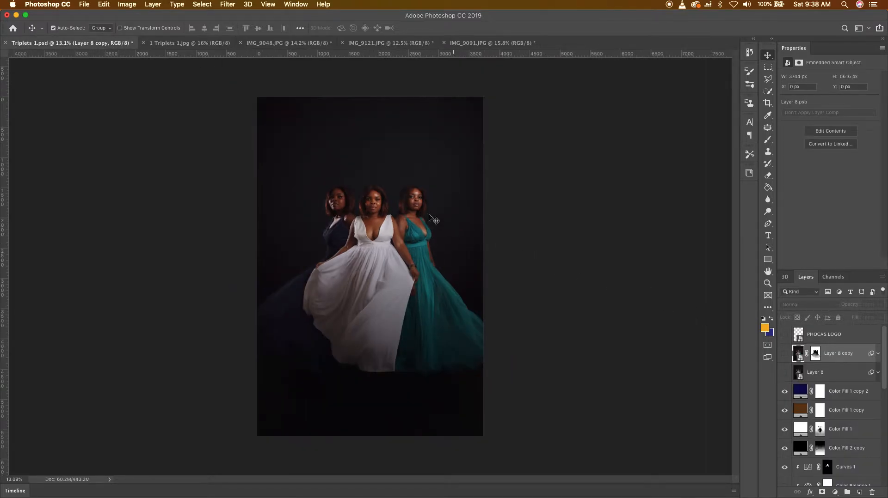
{"action": "scroll", "coordinate": [412, 215], "scroll_direction": "up", "scroll_amount": 3}
{"action": "scroll", "coordinate": [417, 212], "scroll_direction": "down", "scroll_amount": 5}
{"action": "scroll", "coordinate": [418, 212], "scroll_direction": "up", "scroll_amount": 3}
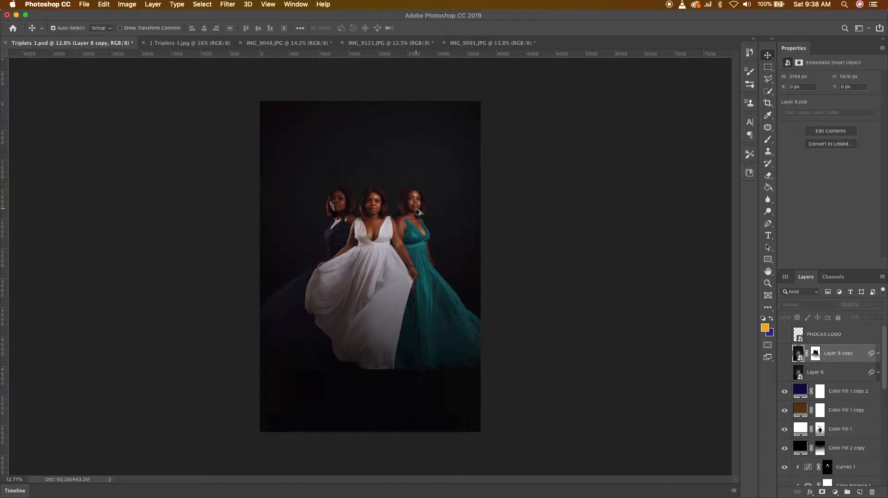
{"action": "scroll", "coordinate": [820, 399], "scroll_direction": "down", "scroll_amount": 6}
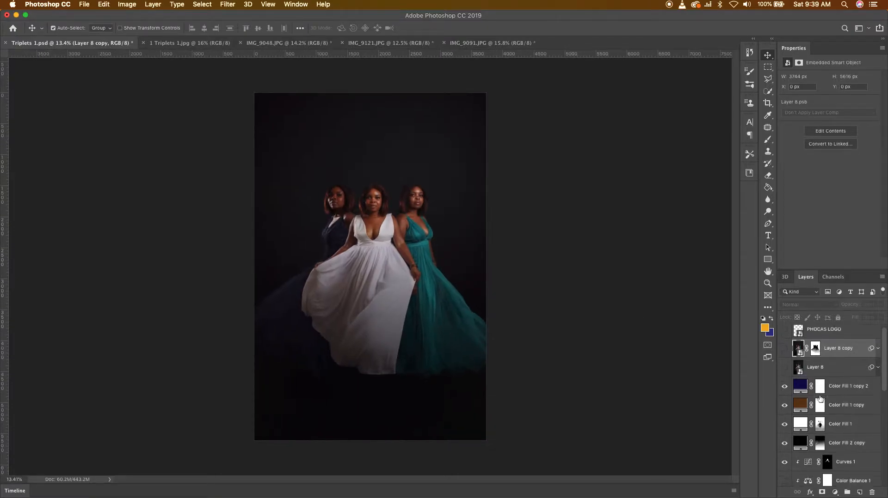
{"action": "scroll", "coordinate": [819, 399], "scroll_direction": "down", "scroll_amount": 5}
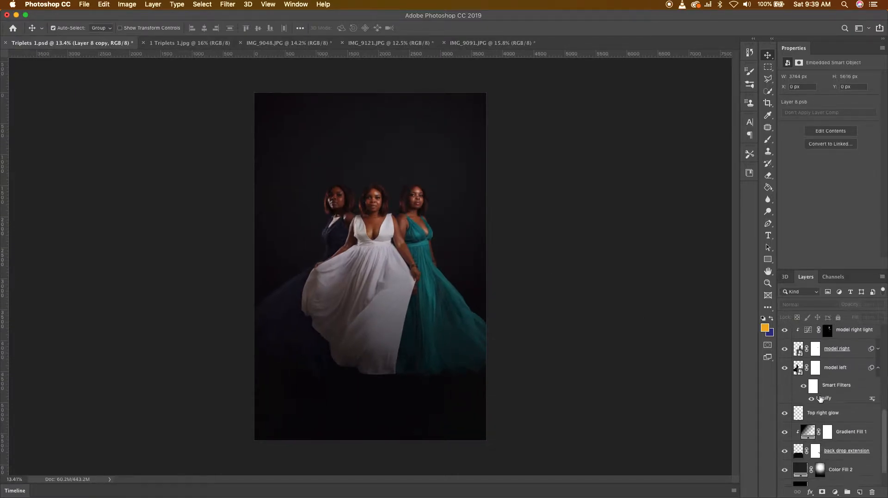
{"action": "scroll", "coordinate": [820, 399], "scroll_direction": "up", "scroll_amount": 10}
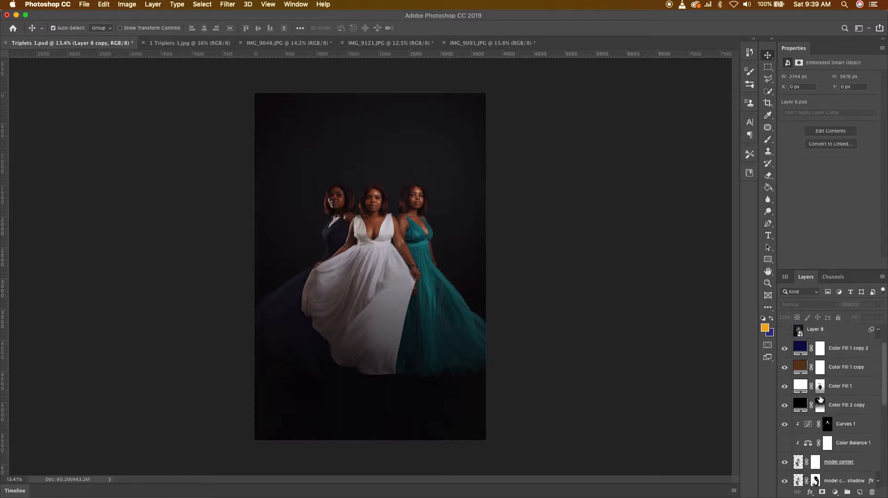
- Hide all the remaining visible layers in the stack, from the color fills through the model layers down to the Background
{"action": "left_click_drag", "start_coordinate": [783, 389], "coordinate": [785, 468]}
{"action": "scroll", "coordinate": [785, 467], "scroll_direction": "down", "scroll_amount": 5}
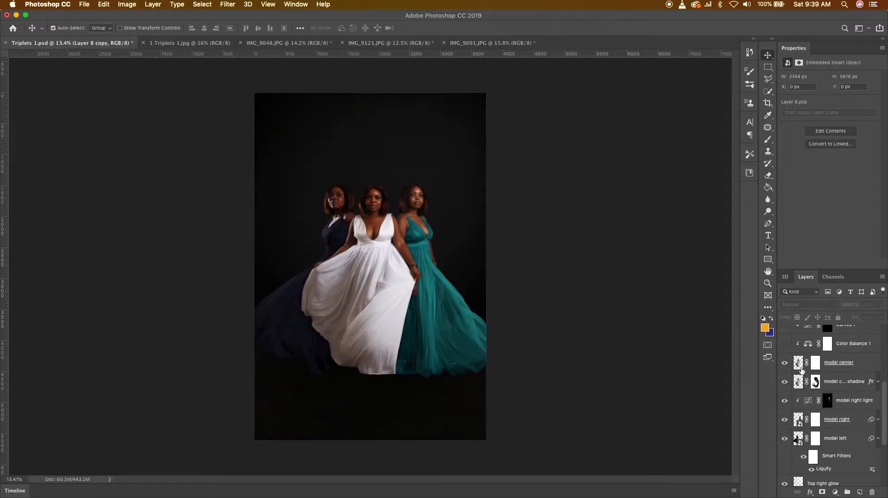
{"action": "left_click_drag", "start_coordinate": [784, 363], "coordinate": [786, 467]}
{"action": "scroll", "coordinate": [789, 447], "scroll_direction": "down", "scroll_amount": 4}
{"action": "left_click_drag", "start_coordinate": [784, 387], "coordinate": [786, 467]}
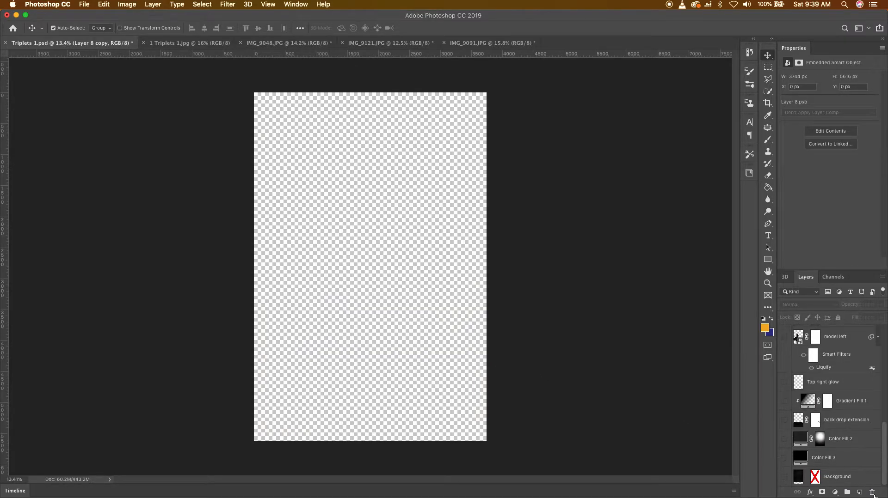
- Show only the Background layer and compare its backdrop with the source photo IMG_9048.JPG
{"action": "left_click", "coordinate": [785, 478]}
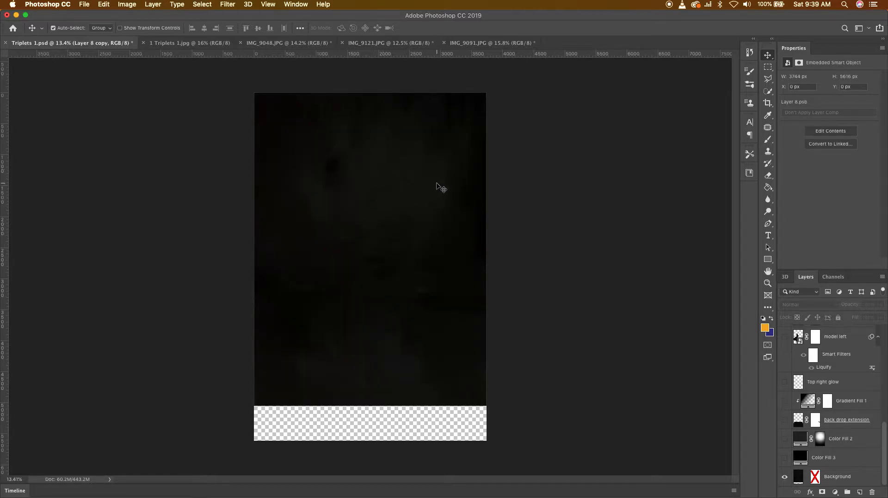
{"action": "left_click", "coordinate": [256, 43]}
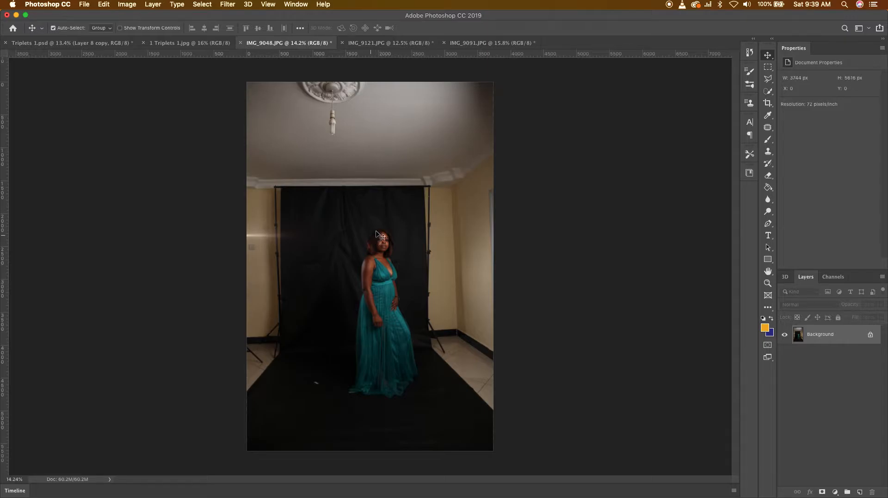
{"action": "left_click", "coordinate": [69, 42]}
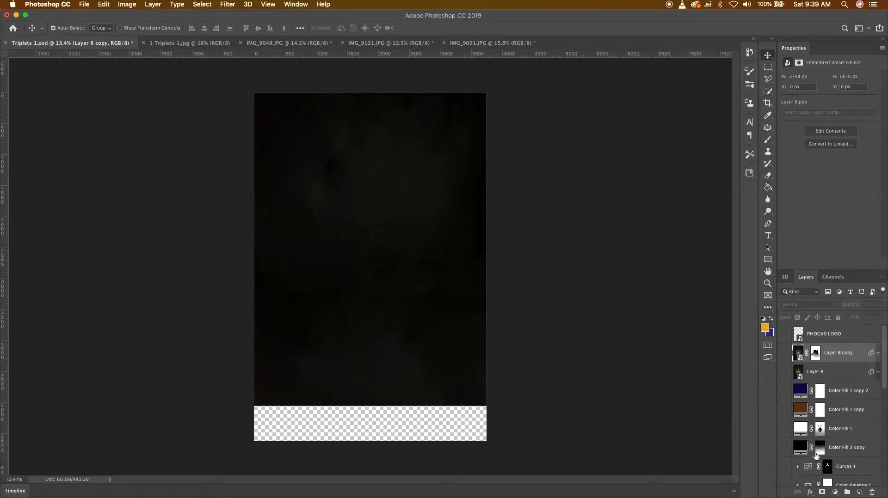
- Show the Color Fill 3 and Color Fill 2 layers above the Background
{"action": "scroll", "coordinate": [815, 451], "scroll_direction": "down", "scroll_amount": 5}
{"action": "scroll", "coordinate": [816, 456], "scroll_direction": "down", "scroll_amount": 5}
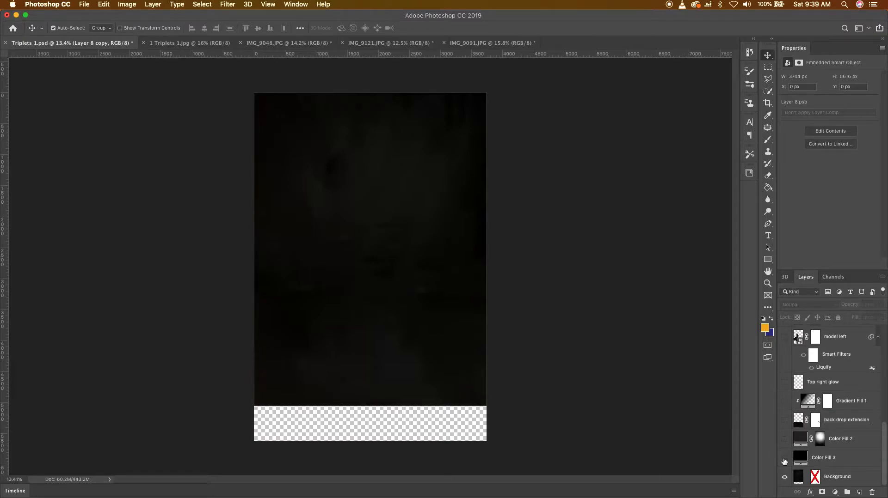
{"action": "left_click", "coordinate": [784, 460]}
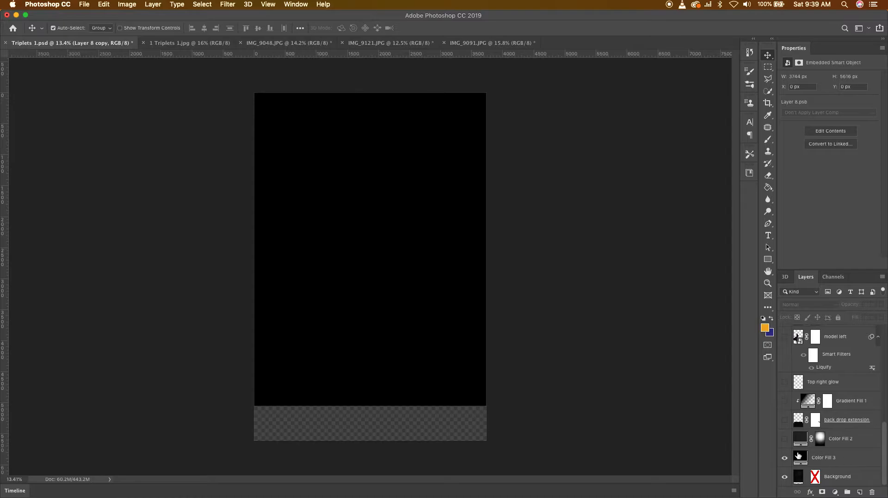
{"action": "left_click", "coordinate": [785, 440]}
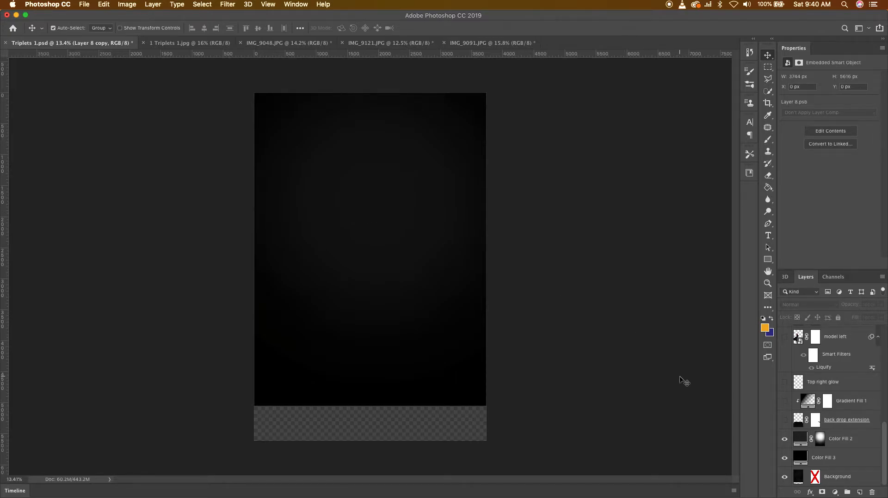
- Show the back drop extension layer, comparing the canvas with and without it, and show its clipped Gradient Fill 1
{"action": "left_click", "coordinate": [785, 421]}
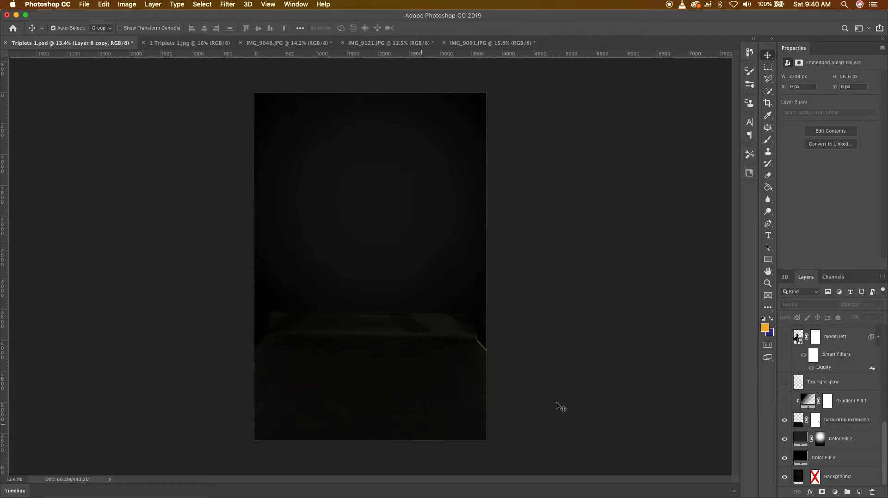
{"action": "left_click", "coordinate": [784, 421]}
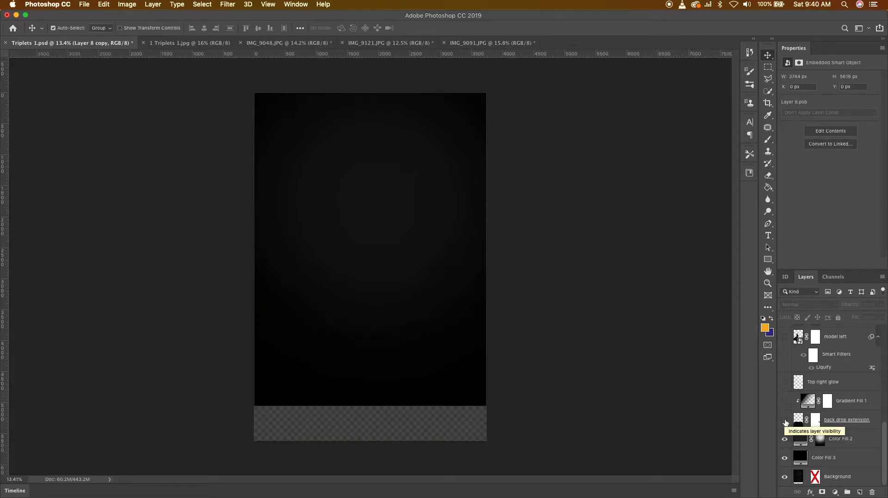
{"action": "left_click", "coordinate": [785, 421]}
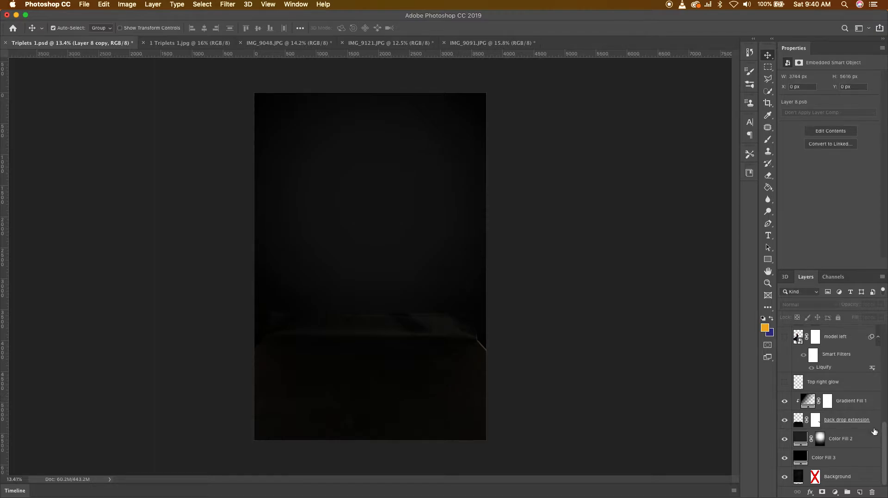
- Show and select the Top right glow layer, then try a different layer opacity and undo it
{"action": "left_click", "coordinate": [784, 383]}
{"action": "left_click", "coordinate": [840, 385]}
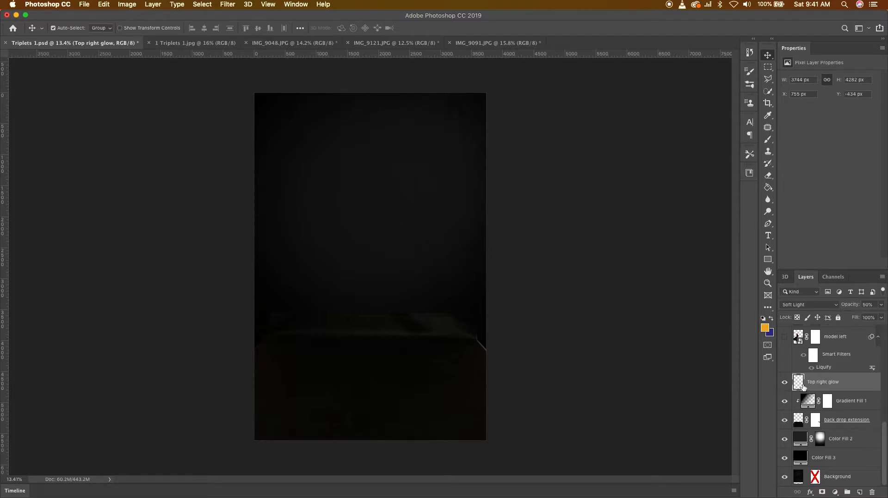
{"action": "left_click_drag", "start_coordinate": [849, 305], "coordinate": [885, 298]}
{"action": "key", "text": "super+z"}
- Show the model left layer and compare the figure with its Liquify smart filter off and on
{"action": "scroll", "coordinate": [813, 390], "scroll_direction": "up", "scroll_amount": 3}
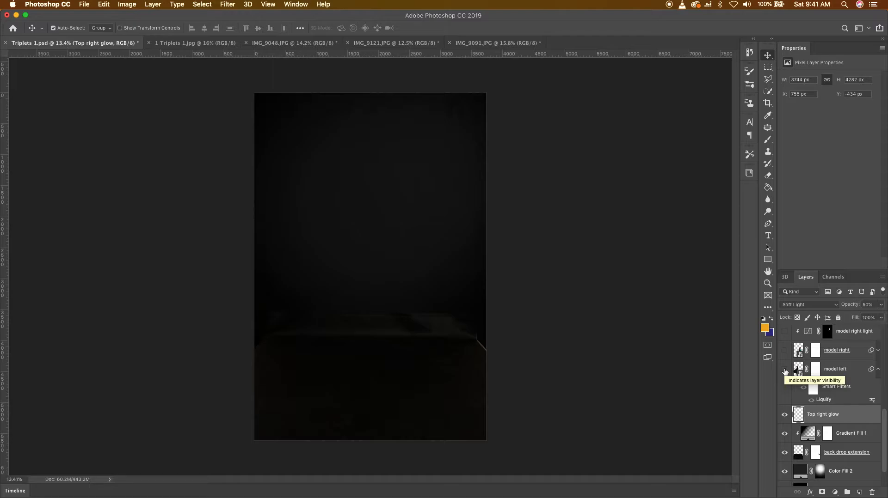
{"action": "left_click", "coordinate": [785, 370]}
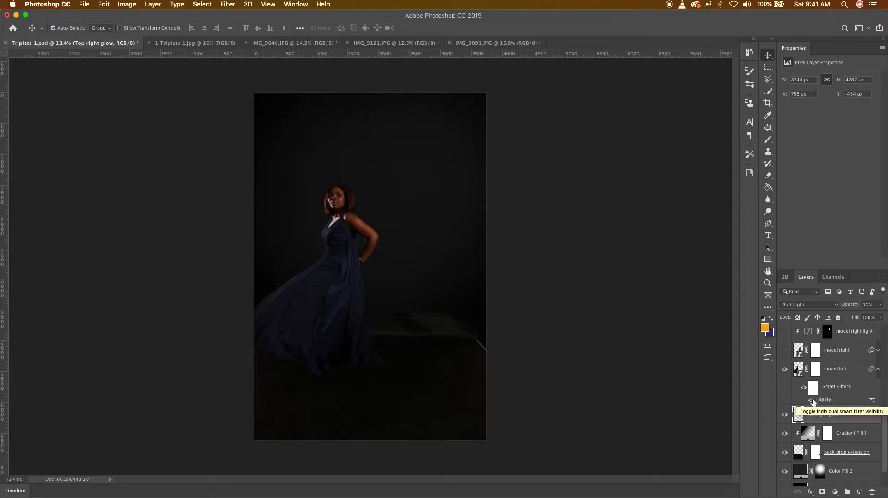
{"action": "left_click", "coordinate": [811, 400]}
{"action": "left_click", "coordinate": [811, 401]}
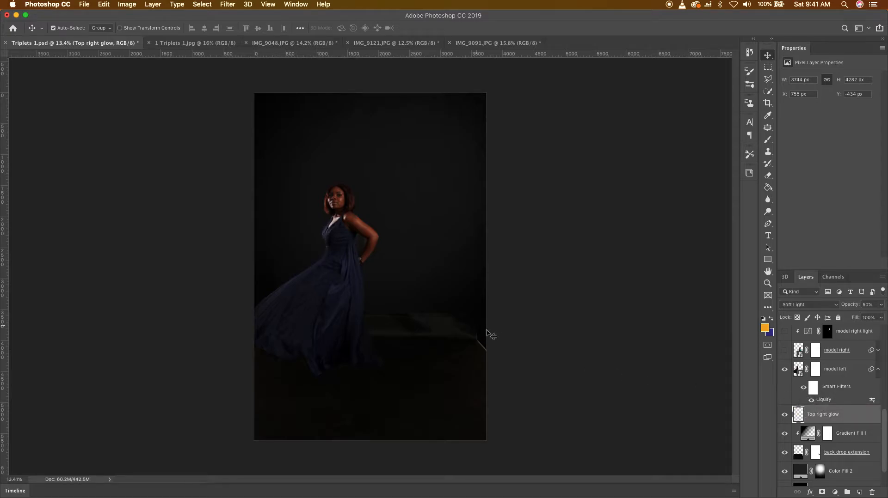
- Look through the source photos IMG_9091.JPG, IMG_9121.JPG and IMG_9048.JPG, then return to Triplets 1.psd
{"action": "left_click", "coordinate": [481, 43]}
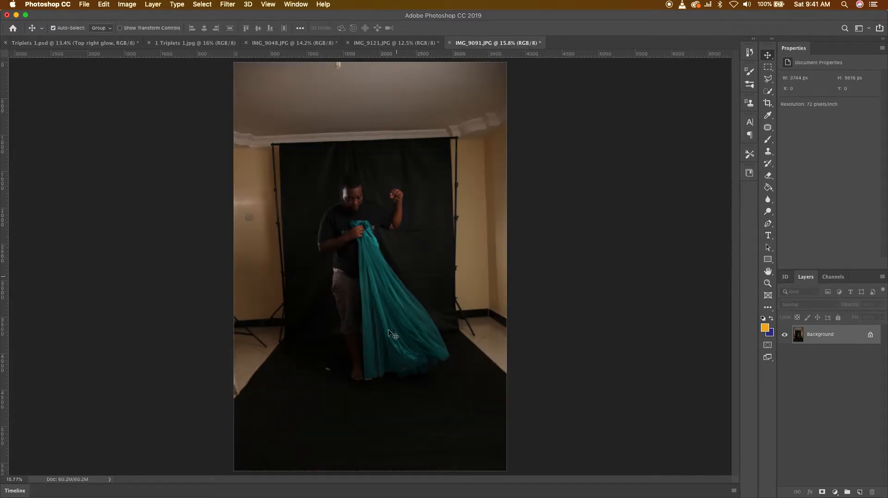
{"action": "left_click", "coordinate": [373, 43]}
{"action": "left_click", "coordinate": [292, 43]}
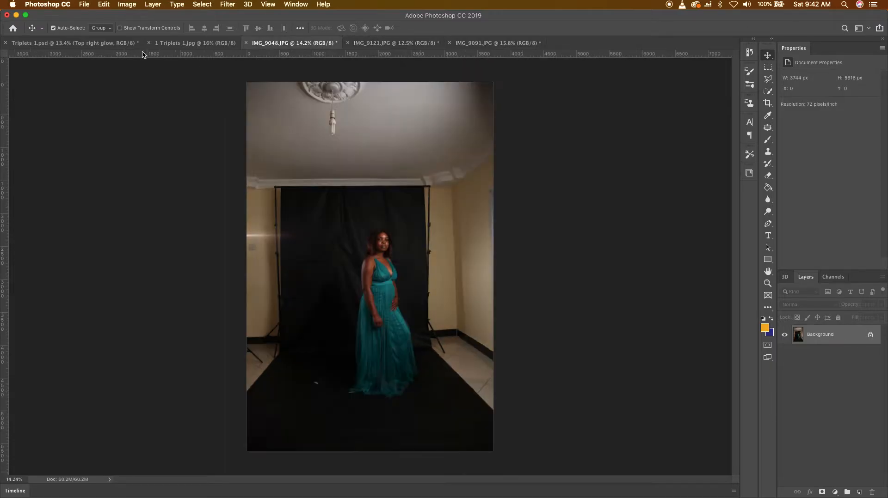
{"action": "left_click", "coordinate": [88, 44]}
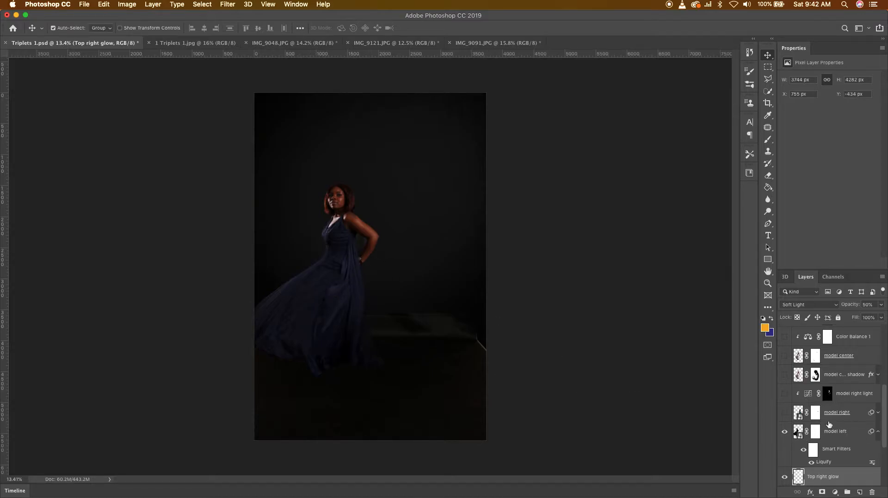
- Show the model right layer and compare the flowing teal dress with the held-out fabric in IMG_9091.JPG
{"action": "left_click", "coordinate": [785, 414]}
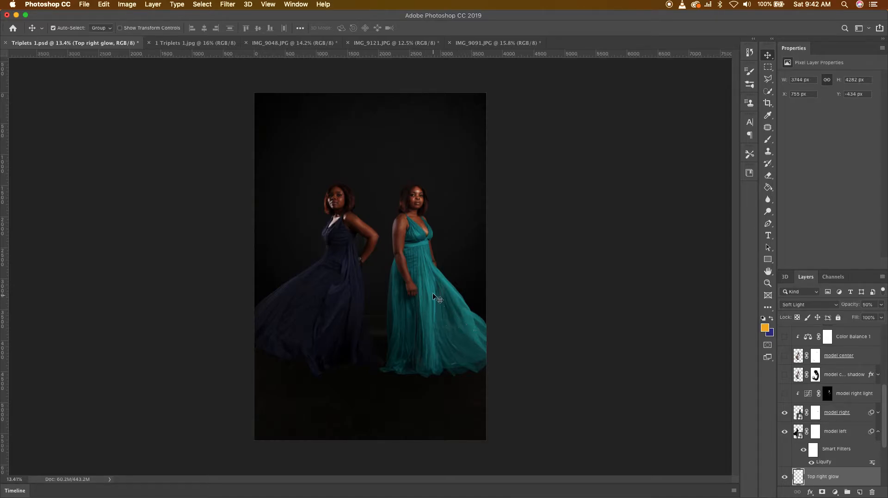
{"action": "scroll", "coordinate": [430, 280], "scroll_direction": "up", "scroll_amount": 2}
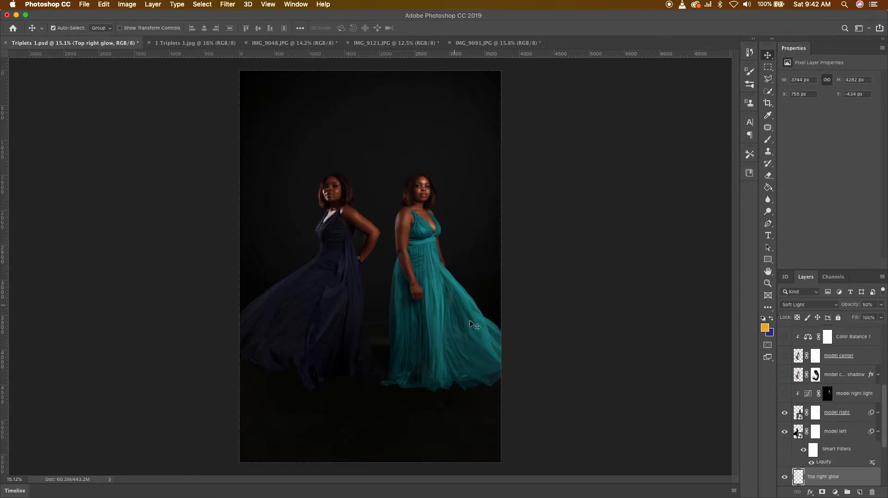
{"action": "left_click", "coordinate": [497, 43]}
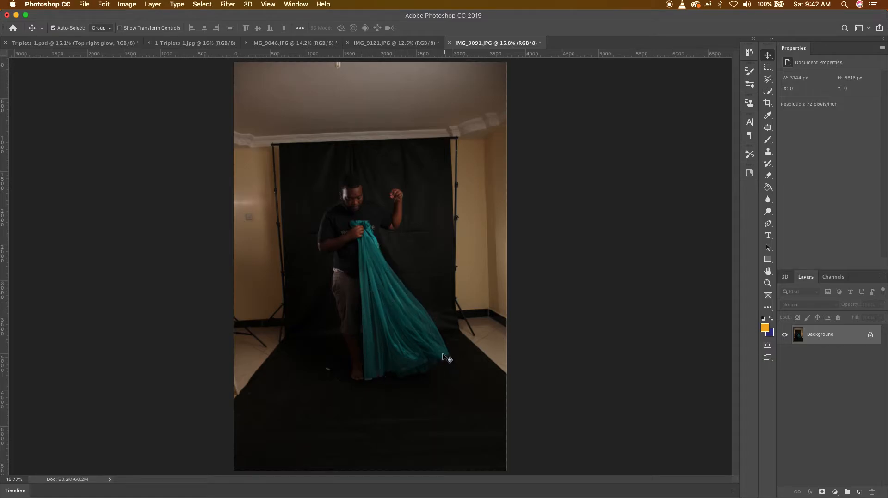
{"action": "left_click", "coordinate": [92, 43]}
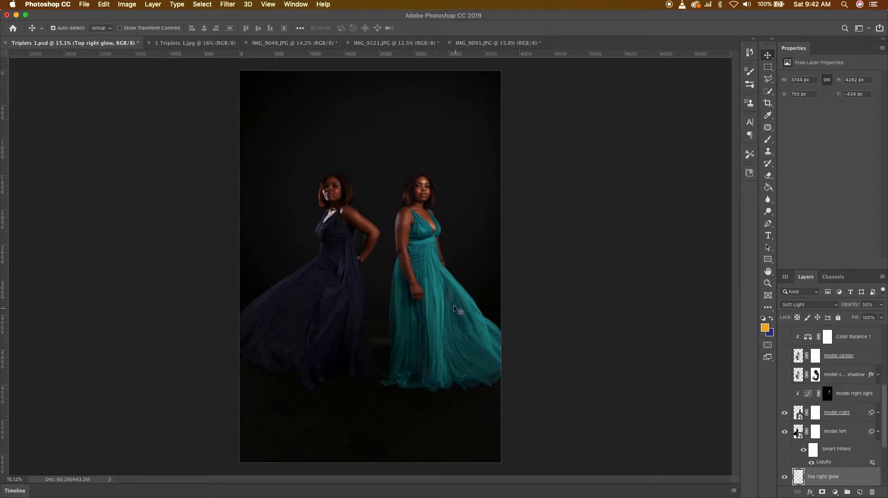
- Show the model right light curves layer and examine its effect on the teal-dress model's face up close
{"action": "left_click", "coordinate": [785, 394]}
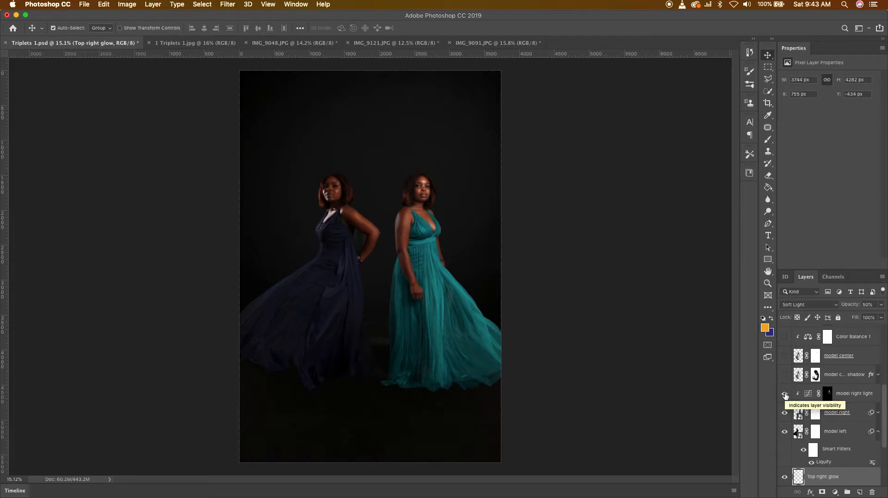
{"action": "scroll", "coordinate": [425, 190], "scroll_direction": "up", "scroll_amount": 10}
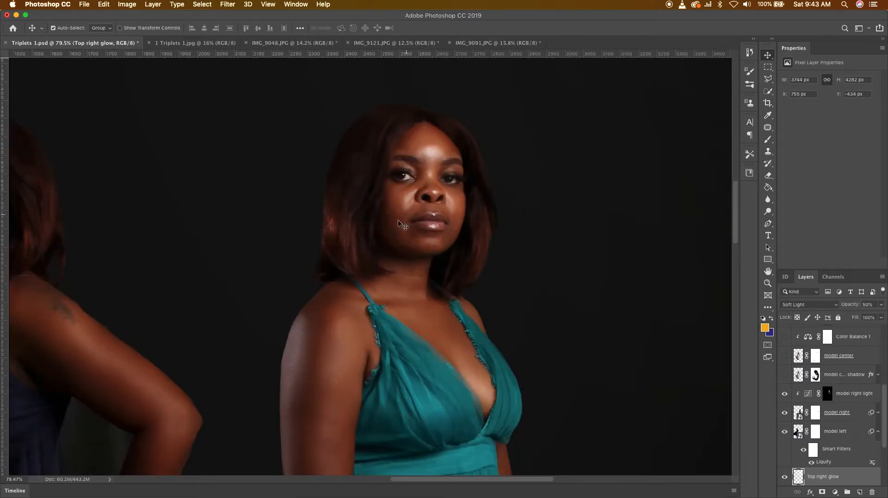
{"action": "scroll", "coordinate": [420, 225], "scroll_direction": "down", "scroll_amount": 5}
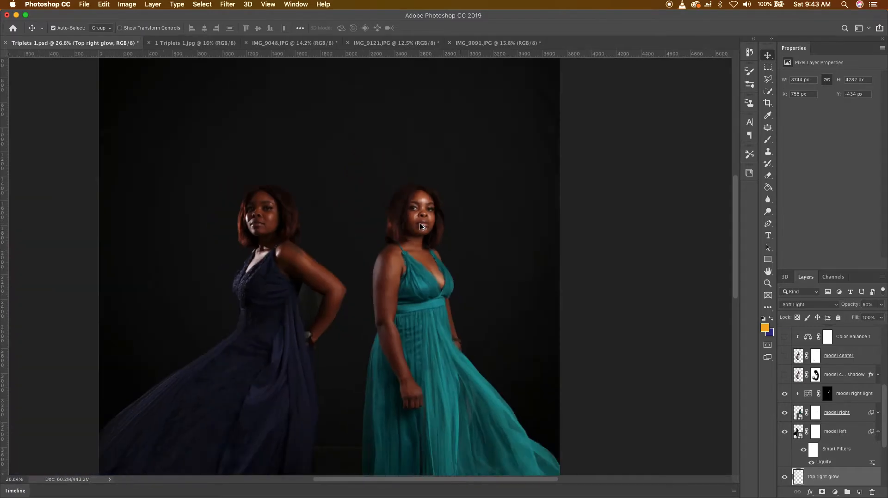
{"action": "scroll", "coordinate": [421, 226], "scroll_direction": "down", "scroll_amount": 2}
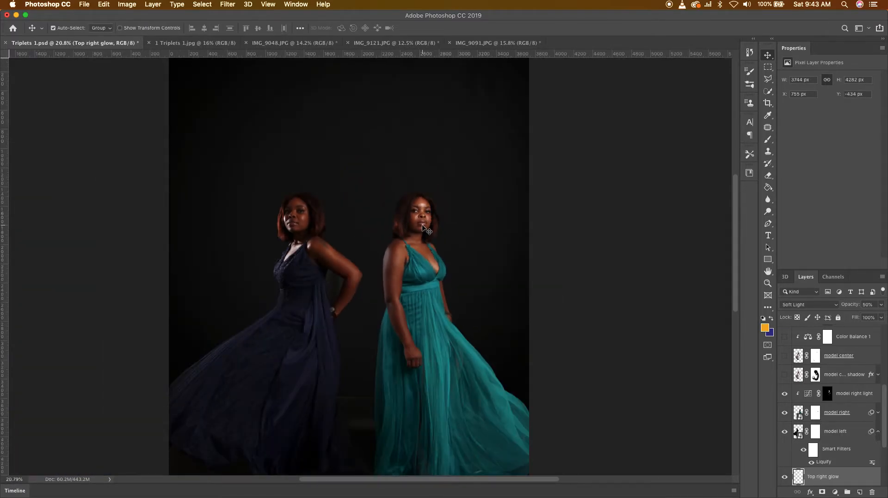
{"action": "scroll", "coordinate": [422, 227], "scroll_direction": "down", "scroll_amount": 1}
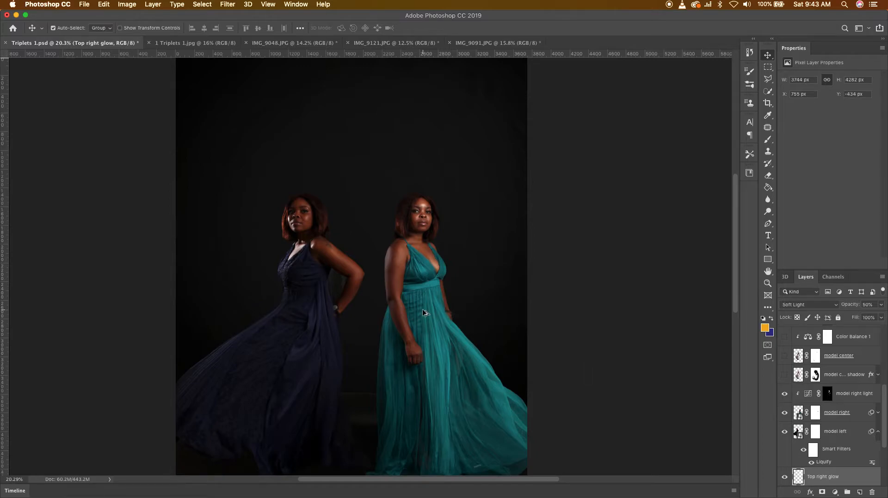
- Preview the center model's shadow layer, hide it again, and show the model center layer
{"action": "scroll", "coordinate": [422, 312], "scroll_direction": "down", "scroll_amount": 5}
{"action": "left_click", "coordinate": [783, 376]}
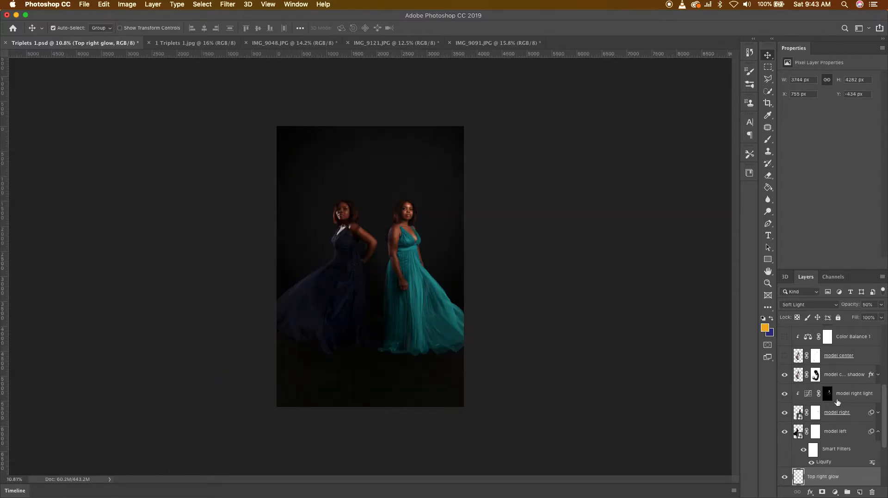
{"action": "left_click", "coordinate": [784, 374]}
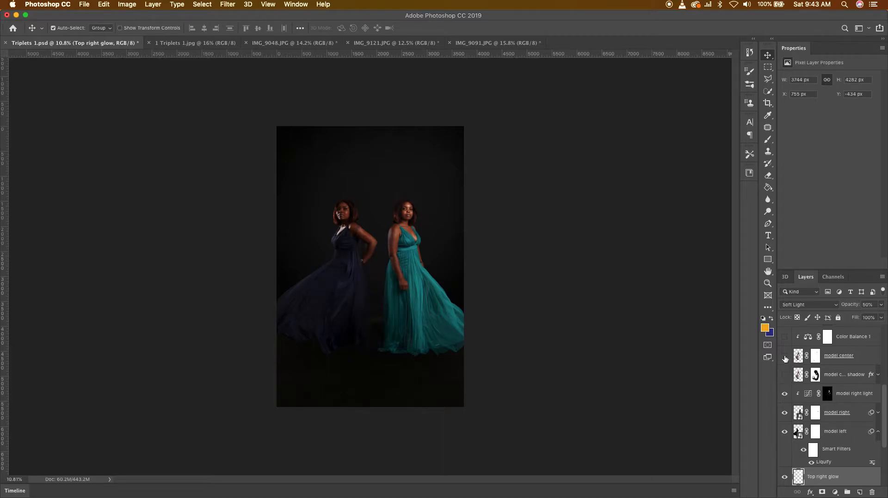
{"action": "left_click", "coordinate": [784, 356]}
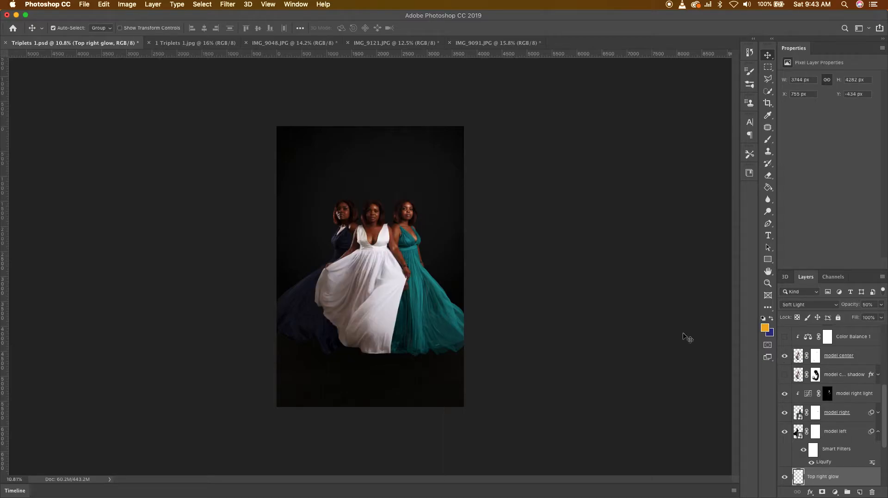
- Compare the composite with the model center layer off and on, then show the shadow layer beneath it
{"action": "scroll", "coordinate": [382, 254], "scroll_direction": "up", "scroll_amount": 3}
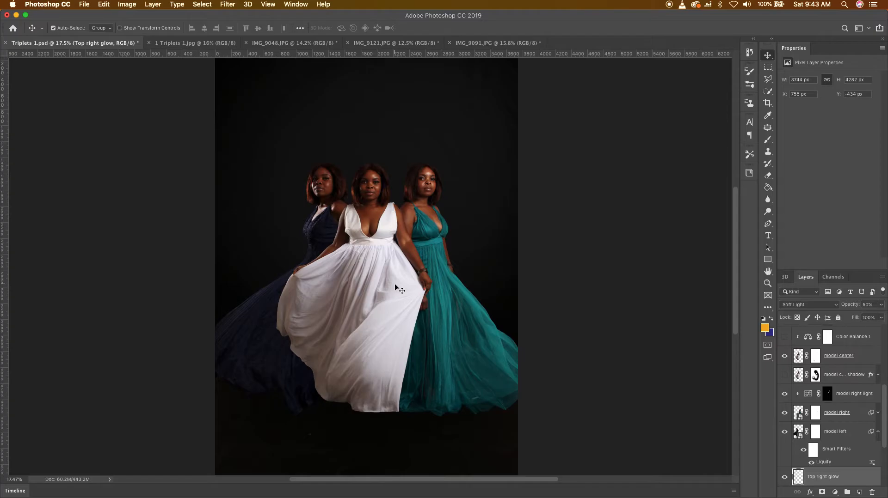
{"action": "scroll", "coordinate": [407, 328], "scroll_direction": "down", "scroll_amount": 2}
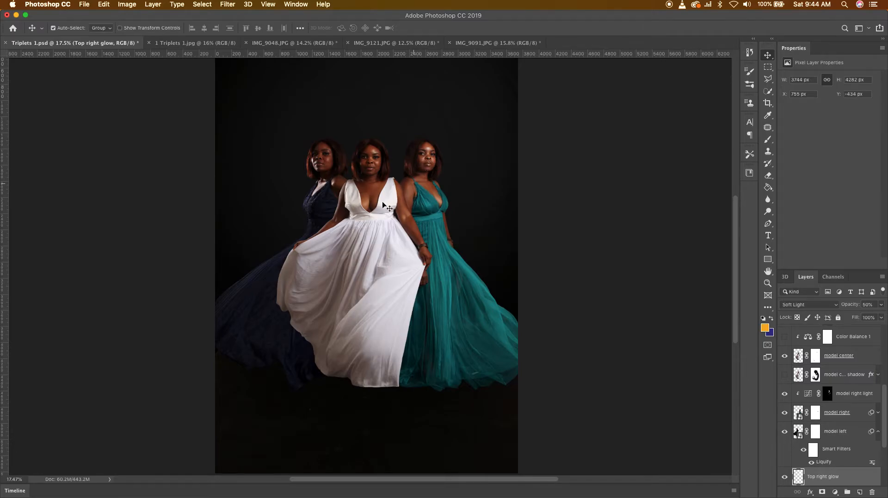
{"action": "left_click", "coordinate": [785, 357]}
{"action": "left_click", "coordinate": [785, 357]}
{"action": "scroll", "coordinate": [411, 238], "scroll_direction": "up", "scroll_amount": 3}
{"action": "left_click", "coordinate": [785, 375]}
- Inspect the center model's shadow on the side figures up close, with the model center layer hidden and shown again
{"action": "scroll", "coordinate": [389, 185], "scroll_direction": "up", "scroll_amount": 1}
{"action": "scroll", "coordinate": [388, 185], "scroll_direction": "up", "scroll_amount": 4}
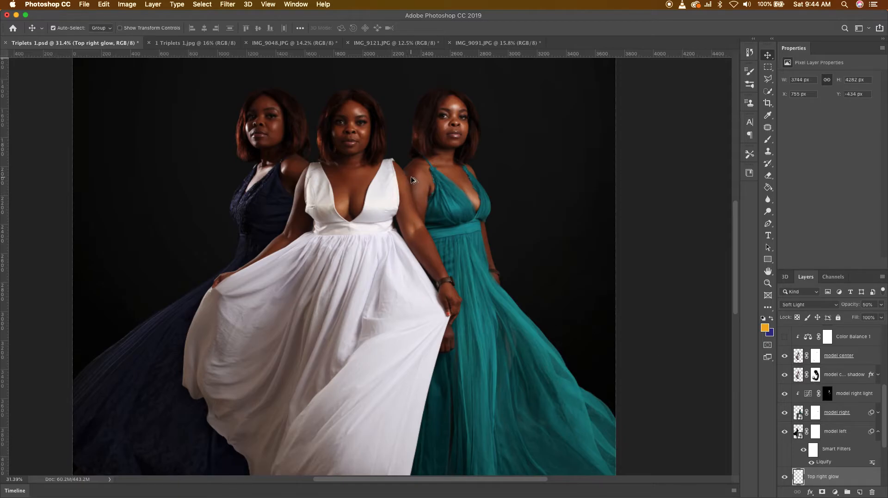
{"action": "scroll", "coordinate": [406, 181], "scroll_direction": "up", "scroll_amount": 1}
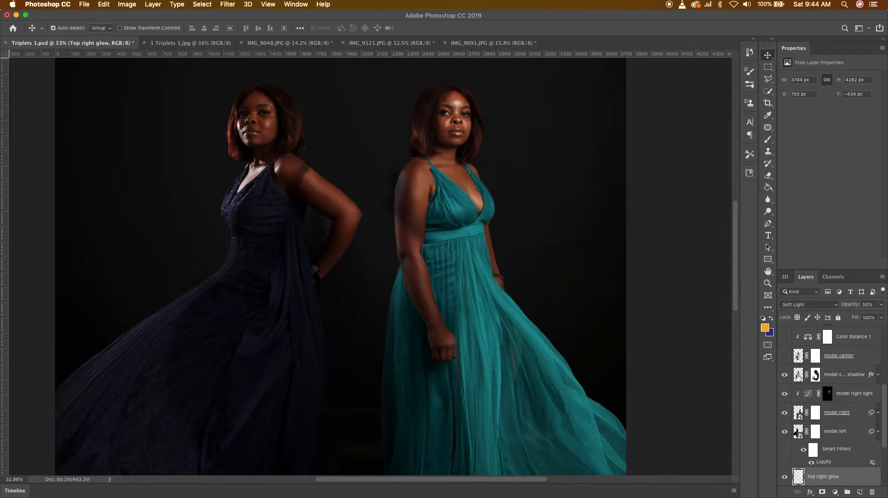
{"action": "left_click", "coordinate": [784, 356]}
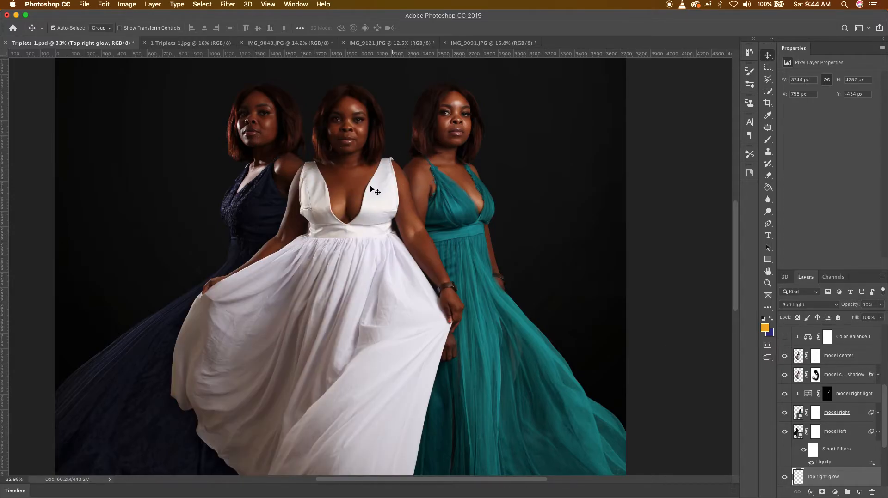
- Preview the Color Balance 1 adjustment on the center model, then hide it again
{"action": "scroll", "coordinate": [405, 216], "scroll_direction": "down", "scroll_amount": 3}
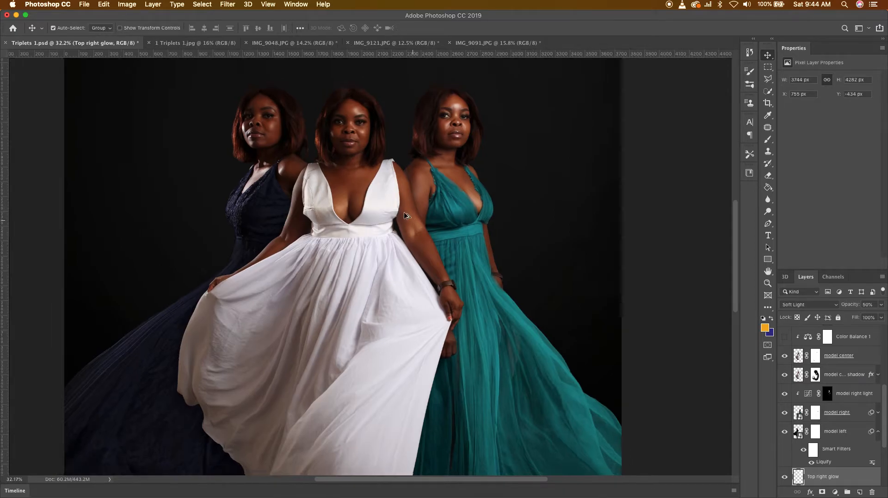
{"action": "scroll", "coordinate": [421, 205], "scroll_direction": "down", "scroll_amount": 5}
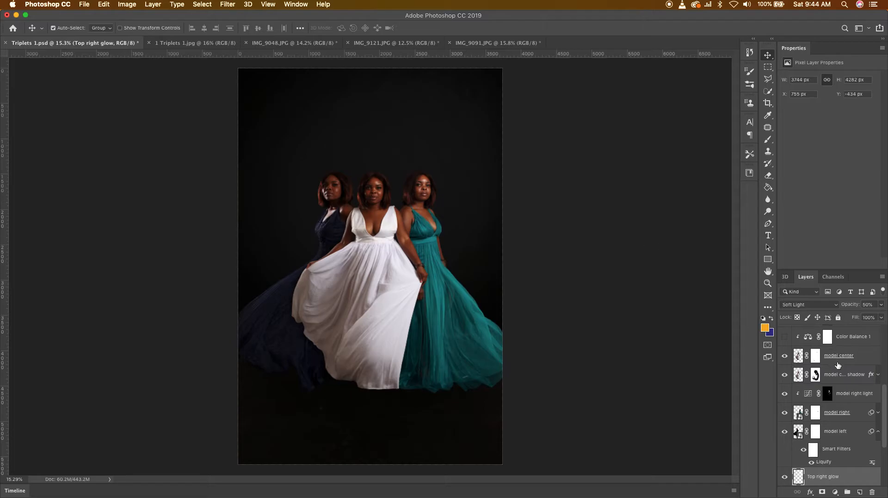
{"action": "scroll", "coordinate": [827, 362], "scroll_direction": "up", "scroll_amount": 3}
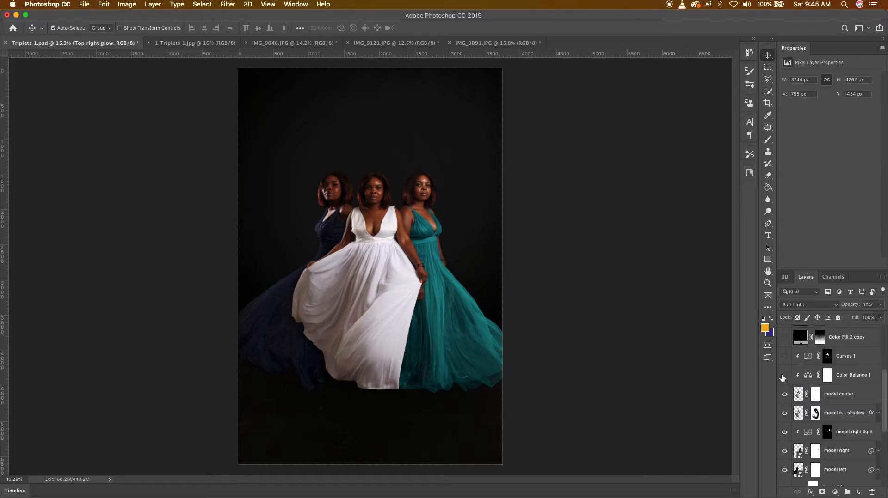
{"action": "left_click", "coordinate": [783, 376]}
{"action": "scroll", "coordinate": [383, 192], "scroll_direction": "up", "scroll_amount": 5}
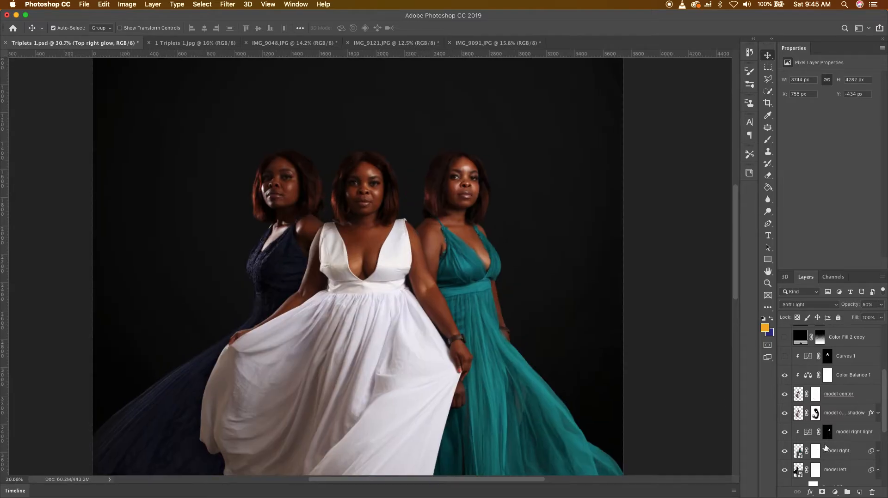
{"action": "left_click", "coordinate": [784, 376]}
- Show the Curves 1 layer and compare the center model with it off and on
{"action": "left_click", "coordinate": [784, 357]}
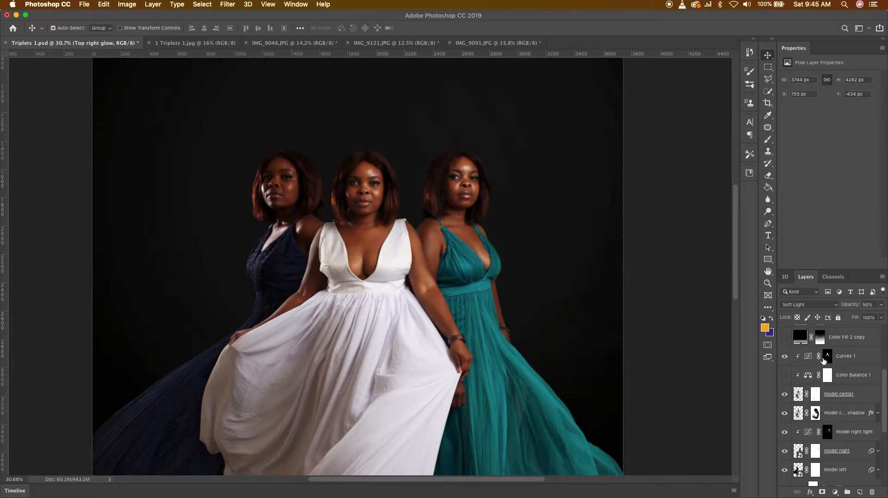
{"action": "scroll", "coordinate": [376, 204], "scroll_direction": "down", "scroll_amount": 5}
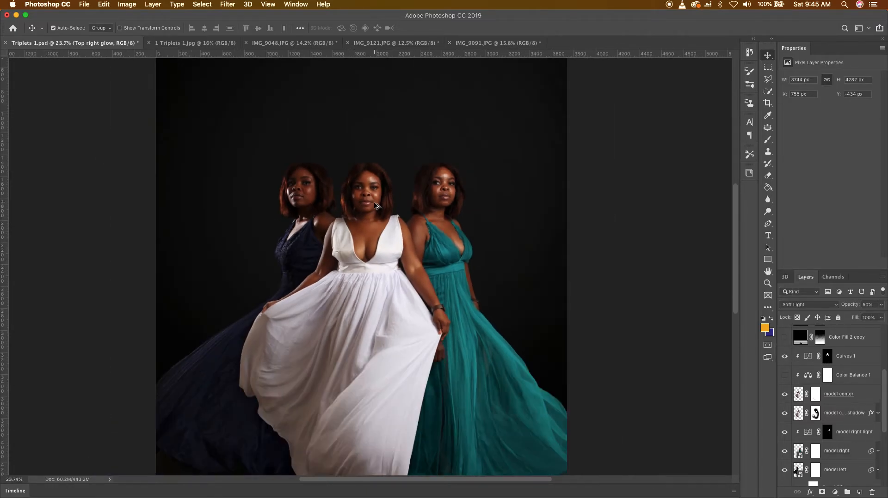
{"action": "scroll", "coordinate": [377, 204], "scroll_direction": "down", "scroll_amount": 1}
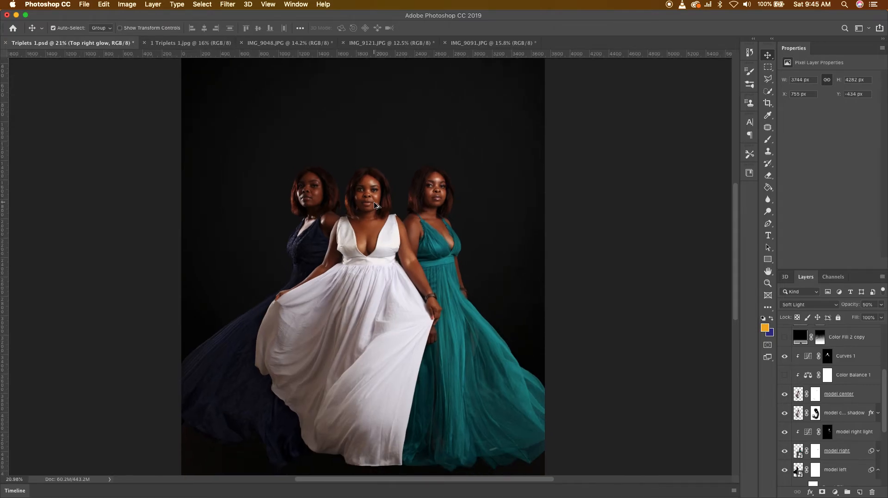
{"action": "scroll", "coordinate": [376, 205], "scroll_direction": "down", "scroll_amount": 2}
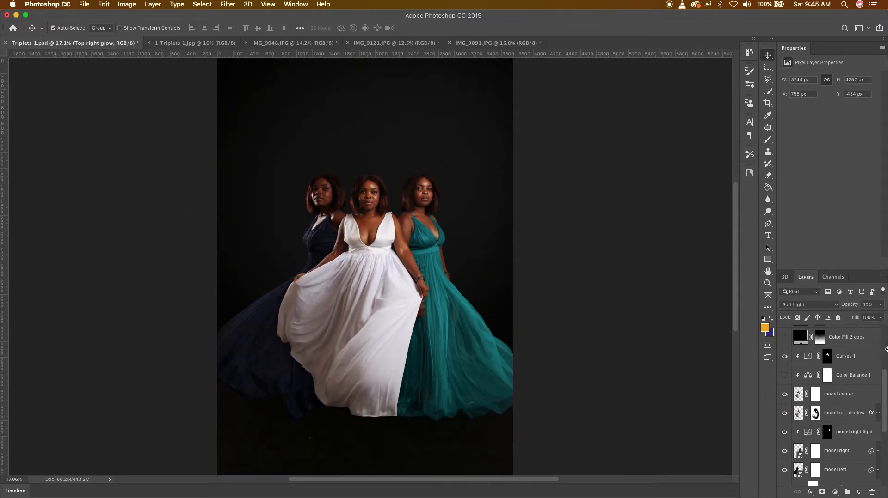
{"action": "left_click", "coordinate": [785, 356]}
{"action": "left_click", "coordinate": [784, 357]}
- Show the black Color Fill 2 copy layer and examine its gradient darkening over the bottom of the dresses
{"action": "scroll", "coordinate": [785, 363], "scroll_direction": "up", "scroll_amount": 2}
{"action": "left_click", "coordinate": [784, 365]}
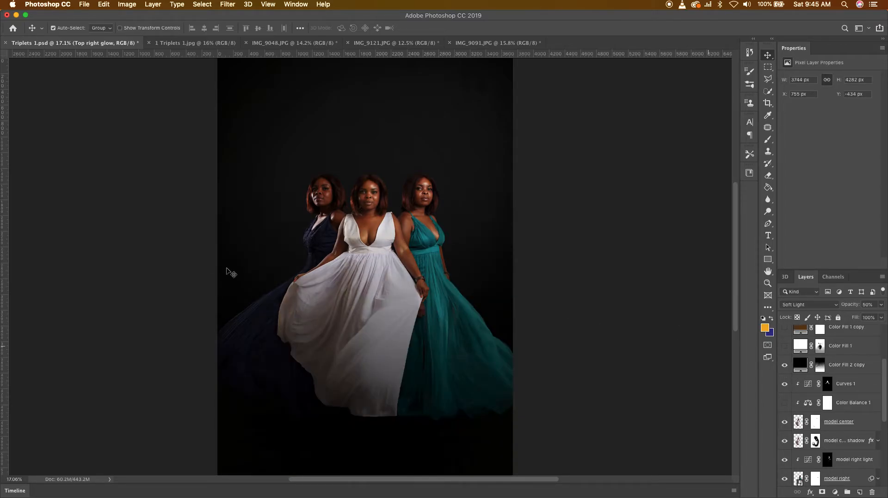
{"action": "scroll", "coordinate": [446, 276], "scroll_direction": "down", "scroll_amount": 2}
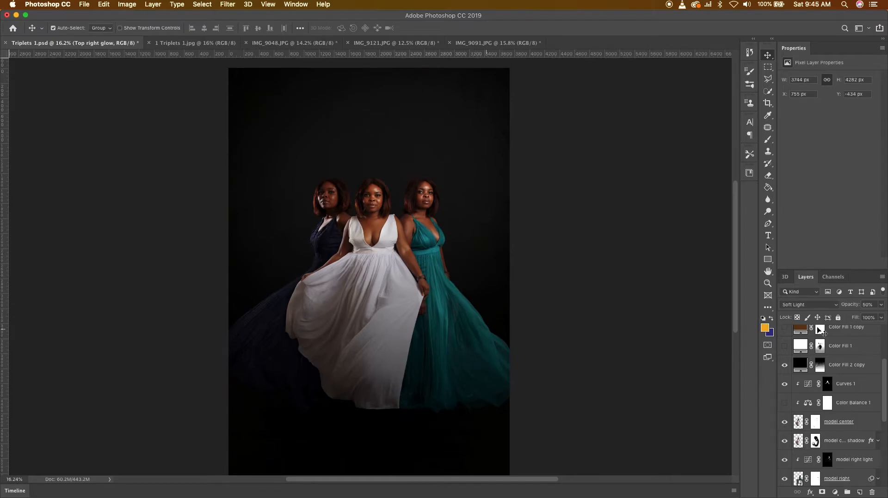
{"action": "scroll", "coordinate": [455, 284], "scroll_direction": "down", "scroll_amount": 1}
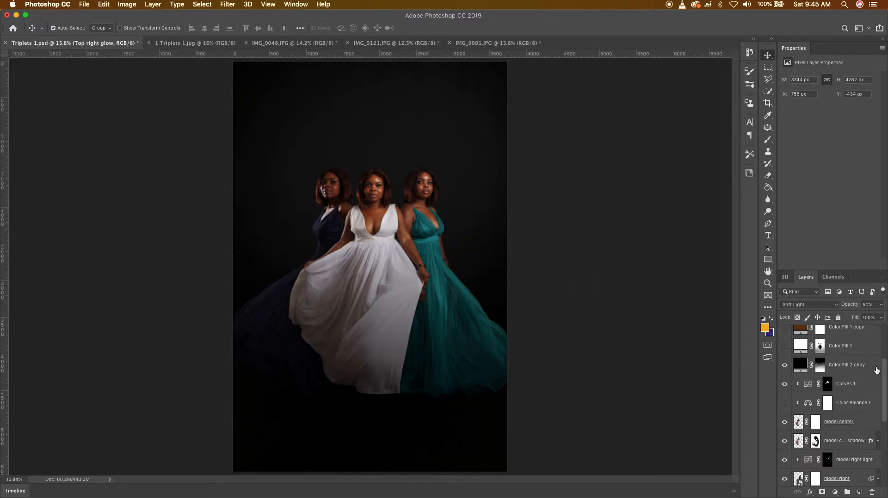
- Preview the Color Fill 1 layer briefly, then compare the composite with Color Fill 2 copy off and on
{"action": "left_click", "coordinate": [784, 350]}
{"action": "left_click", "coordinate": [784, 348]}
{"action": "left_click", "coordinate": [785, 365]}
{"action": "left_click", "coordinate": [784, 365]}
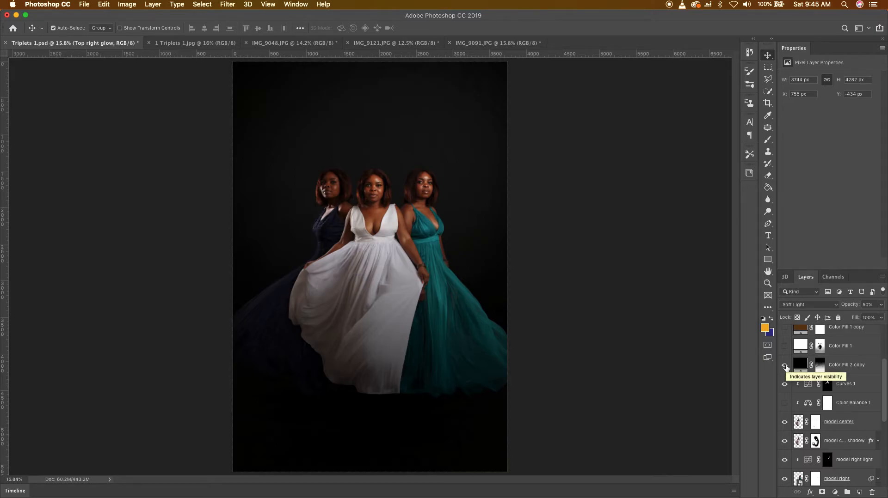
{"action": "left_click", "coordinate": [785, 366]}
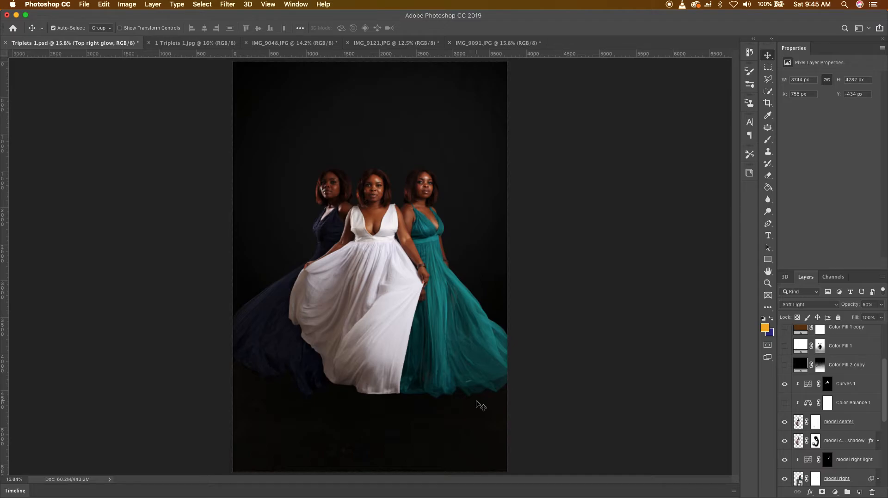
{"action": "left_click", "coordinate": [784, 366]}
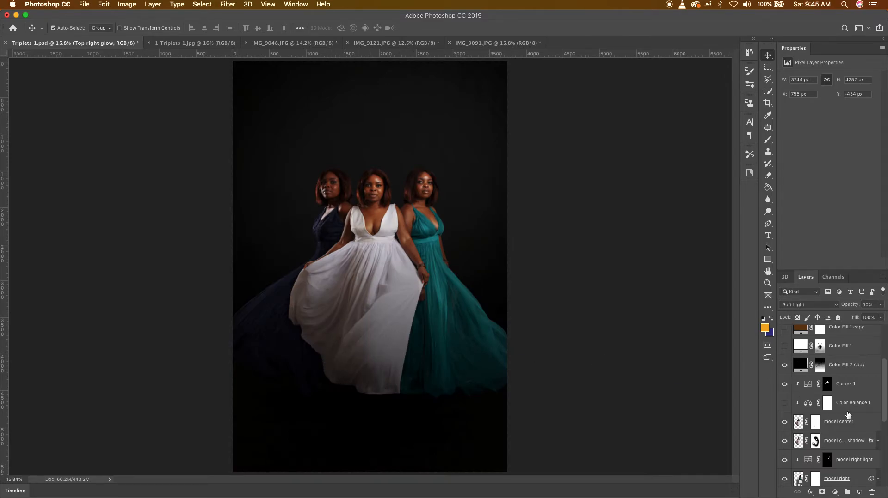
- Show the white Color Fill 1 layer and examine the composite with its layer mask disabled and enabled
{"action": "scroll", "coordinate": [795, 377], "scroll_direction": "up", "scroll_amount": 1}
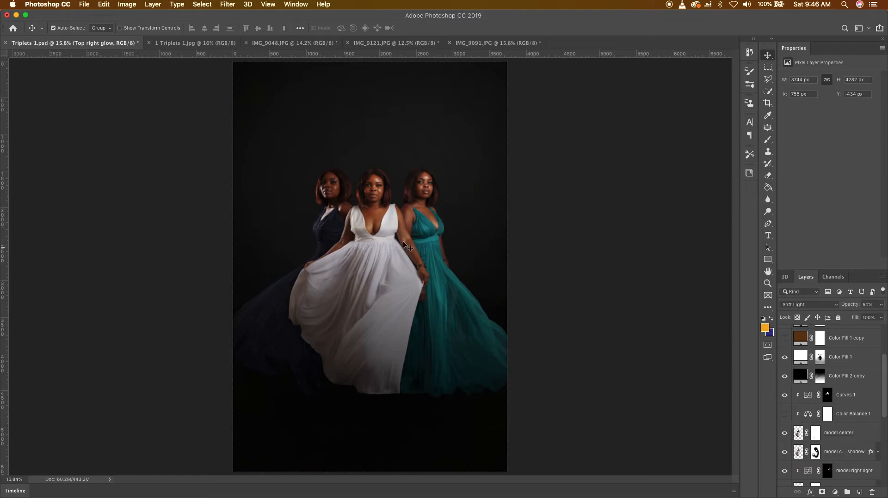
{"action": "left_click", "coordinate": [820, 359], "text": "shift"}
{"action": "left_click", "coordinate": [820, 358], "text": "shift"}
{"action": "left_click", "coordinate": [820, 358], "text": "shift"}
{"action": "scroll", "coordinate": [386, 200], "scroll_direction": "up", "scroll_amount": 5}
{"action": "scroll", "coordinate": [386, 200], "scroll_direction": "down", "scroll_amount": 4}
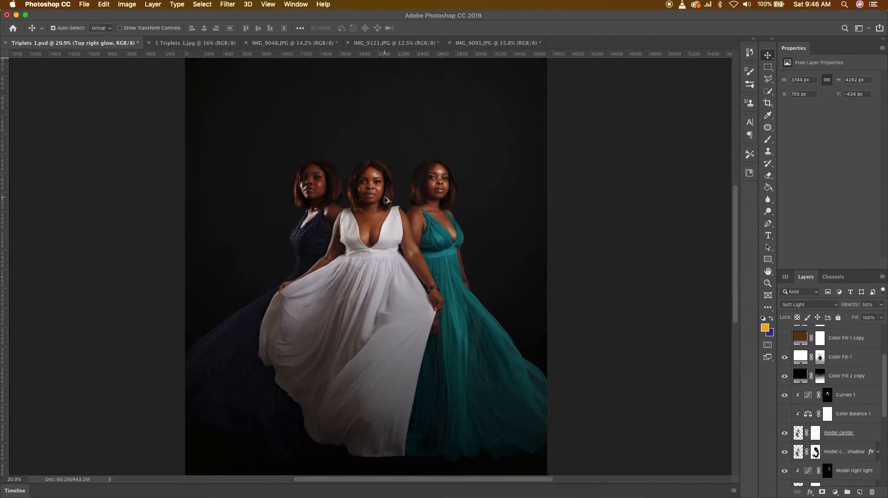
{"action": "scroll", "coordinate": [386, 199], "scroll_direction": "down", "scroll_amount": 2}
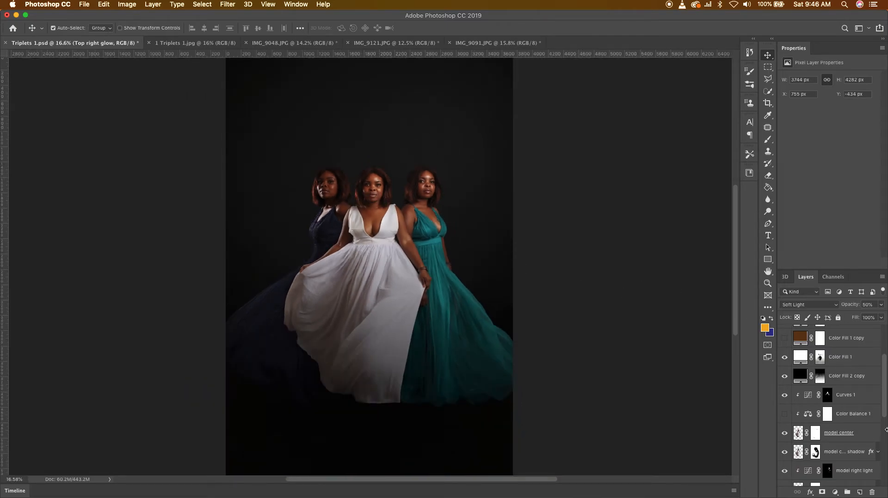
- Show the brown Color Fill 1 copy layer, compare its tint on the composite, and select the layer
{"action": "scroll", "coordinate": [787, 362], "scroll_direction": "up", "scroll_amount": 1}
{"action": "left_click", "coordinate": [784, 355]}
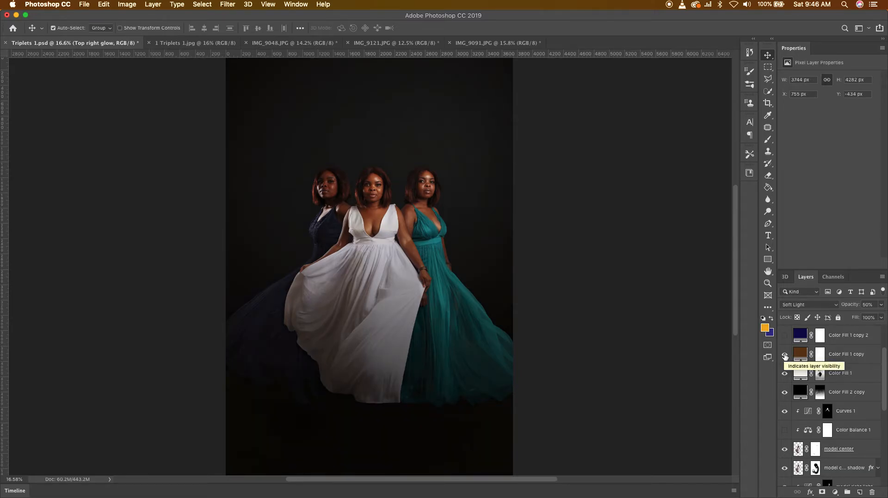
{"action": "left_click", "coordinate": [784, 355]}
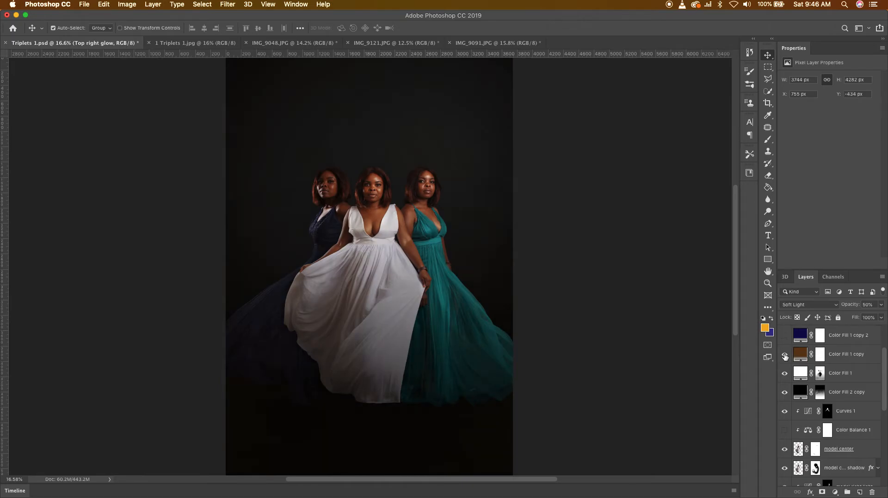
{"action": "scroll", "coordinate": [793, 363], "scroll_direction": "up", "scroll_amount": 2}
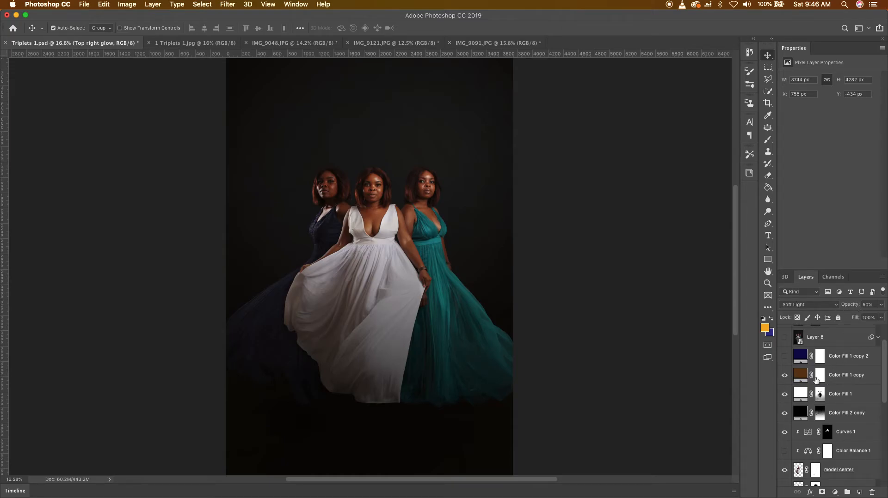
{"action": "left_click", "coordinate": [798, 373]}
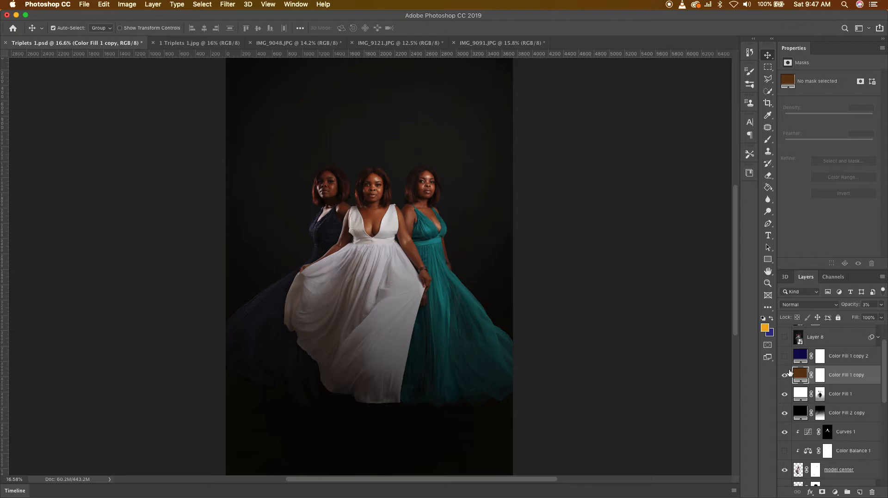
- Show the dark blue Color Fill 1 copy 2 layer to tint the composite
{"action": "scroll", "coordinate": [811, 379], "scroll_direction": "up", "scroll_amount": 1}
{"action": "scroll", "coordinate": [810, 378], "scroll_direction": "up", "scroll_amount": 2}
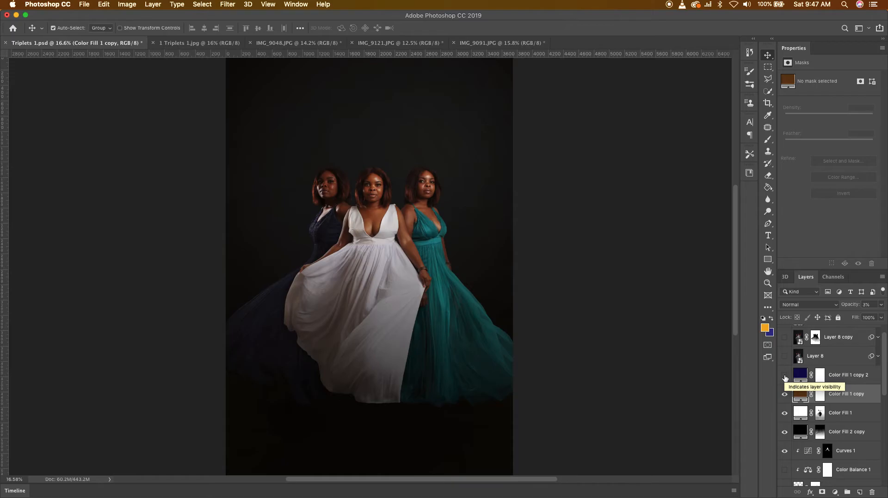
{"action": "left_click", "coordinate": [784, 377]}
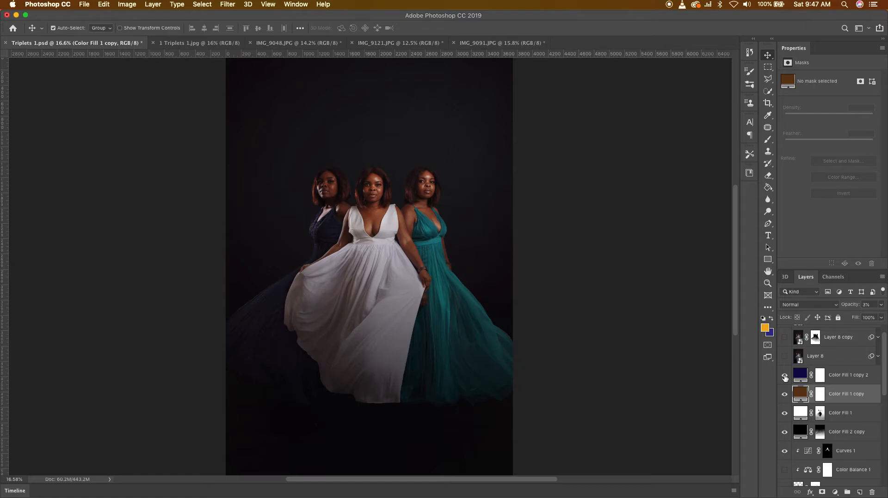
- Expand Layer 8's smart filters, show the layer, and inspect its Camera Raw Filter effect on the faces up close
{"action": "scroll", "coordinate": [784, 378], "scroll_direction": "up", "scroll_amount": 2}
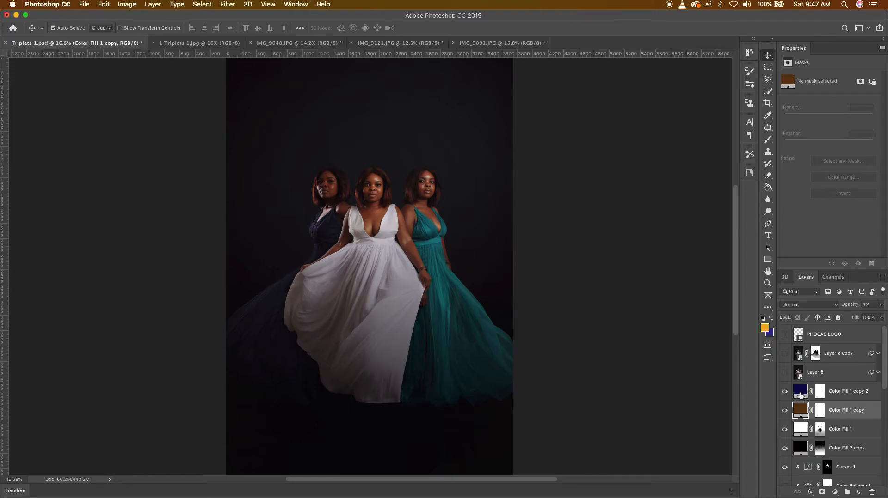
{"action": "left_click", "coordinate": [878, 373]}
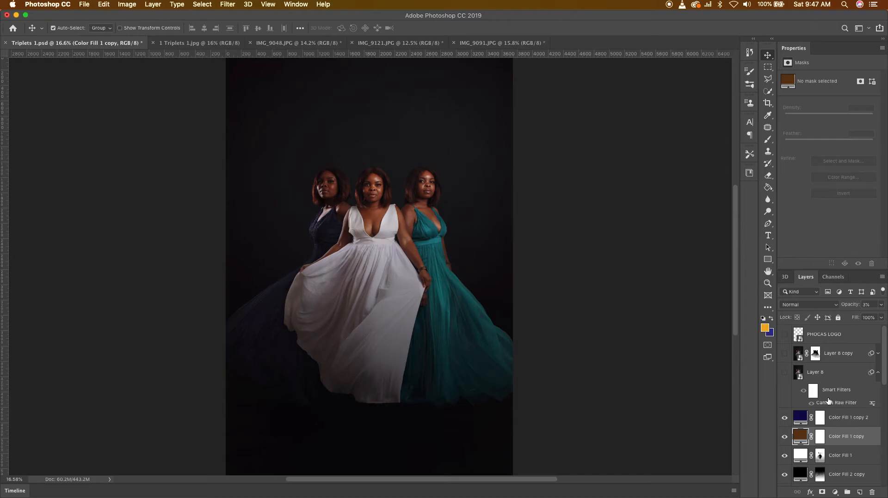
{"action": "left_click", "coordinate": [784, 372]}
{"action": "scroll", "coordinate": [363, 194], "scroll_direction": "up", "scroll_amount": 8}
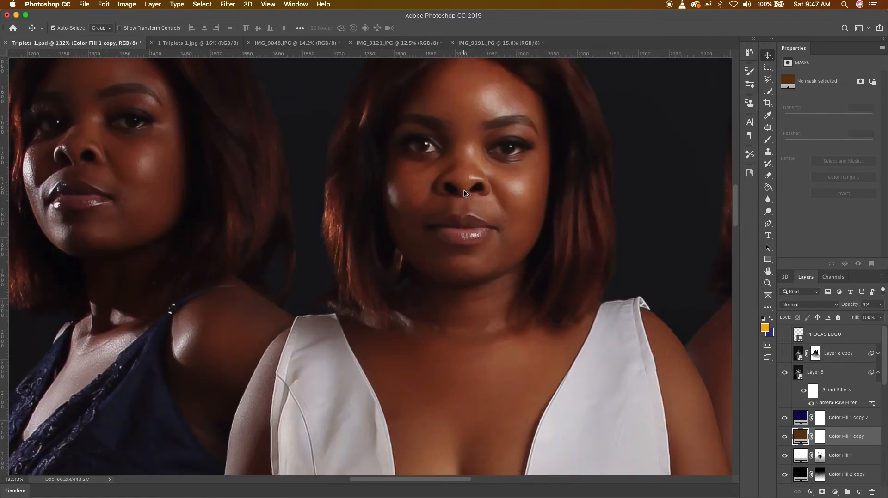
{"action": "scroll", "coordinate": [465, 193], "scroll_direction": "down", "scroll_amount": 4}
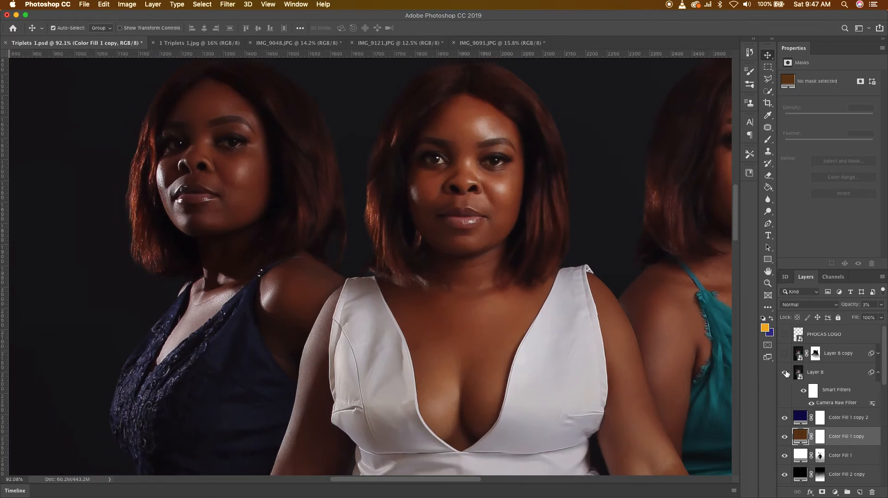
- Compare all three models with Layer 8 off and on, then collapse its smart filter list
{"action": "left_click", "coordinate": [784, 373]}
{"action": "scroll", "coordinate": [494, 170], "scroll_direction": "down", "scroll_amount": 2}
{"action": "left_click_drag", "start_coordinate": [539, 148], "coordinate": [410, 199]}
{"action": "key", "text": "super+r"}
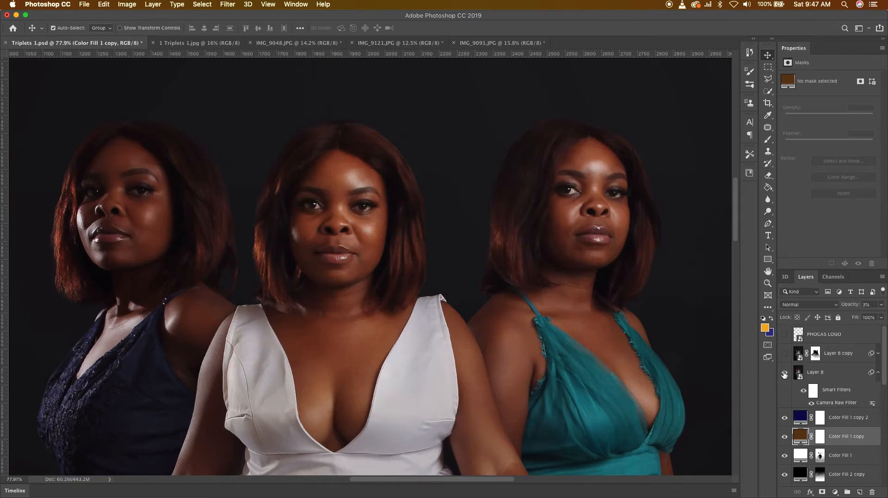
{"action": "left_click", "coordinate": [877, 372]}
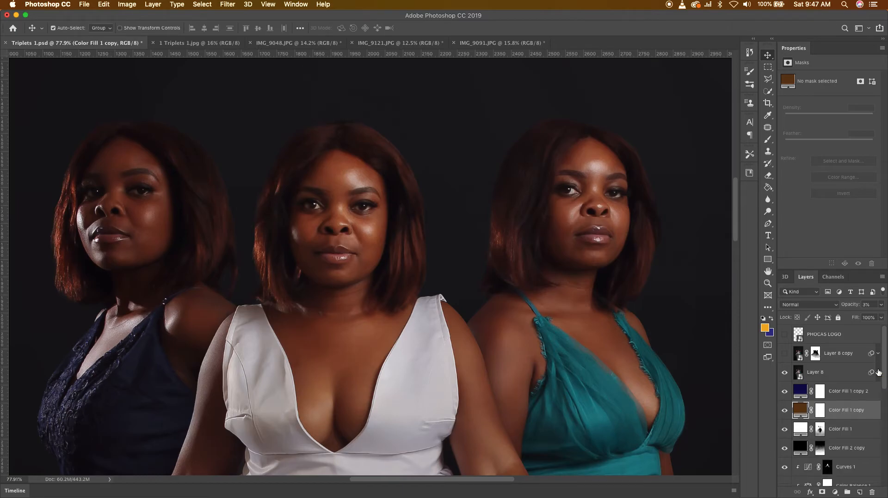
- Select the Color Fill 1 copy 2 layer and examine the composite in full view and close to the faces
{"action": "left_click", "coordinate": [784, 355]}
{"action": "left_click", "coordinate": [848, 395]}
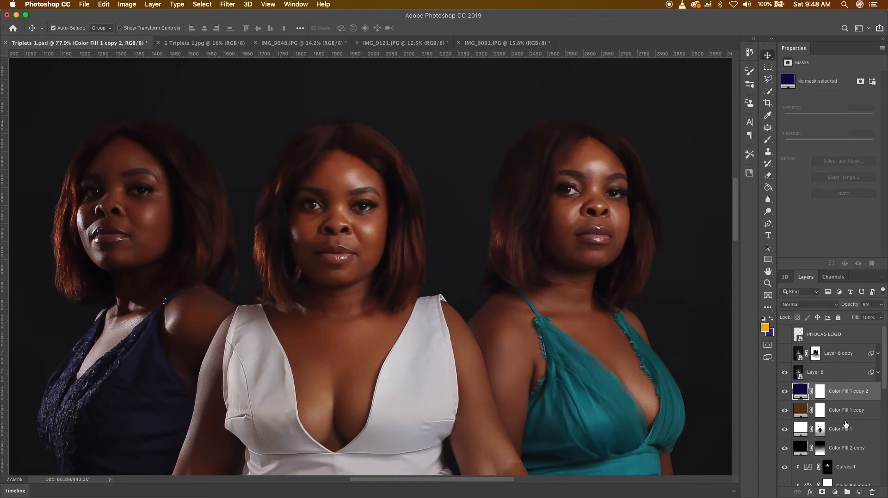
{"action": "scroll", "coordinate": [845, 424], "scroll_direction": "down", "scroll_amount": 1}
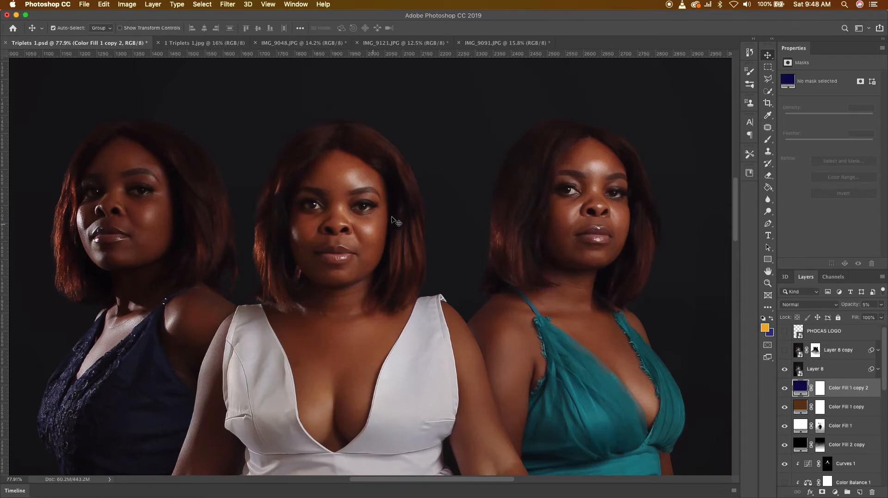
{"action": "key", "text": "super+0"}
{"action": "scroll", "coordinate": [420, 211], "scroll_direction": "up", "scroll_amount": 5}
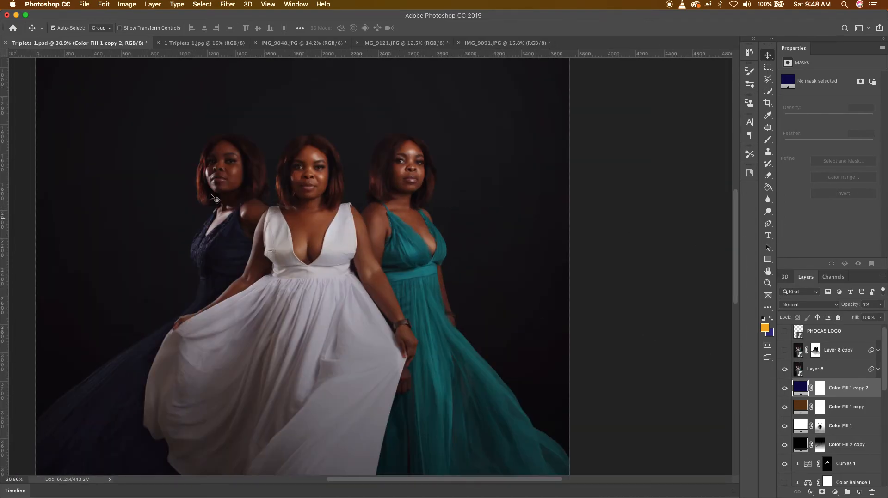
{"action": "scroll", "coordinate": [246, 151], "scroll_direction": "up", "scroll_amount": 4}
{"action": "scroll", "coordinate": [245, 151], "scroll_direction": "down", "scroll_amount": 1}
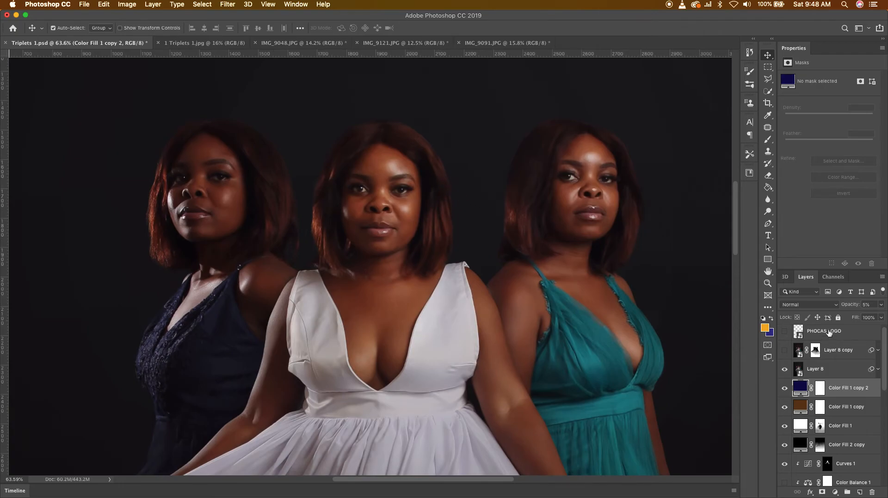
- Check Layer 8's effect on the three faces, then preview Layer 8 copy and hide it again
{"action": "left_click", "coordinate": [785, 370]}
{"action": "scroll", "coordinate": [830, 376], "scroll_direction": "up", "scroll_amount": 1}
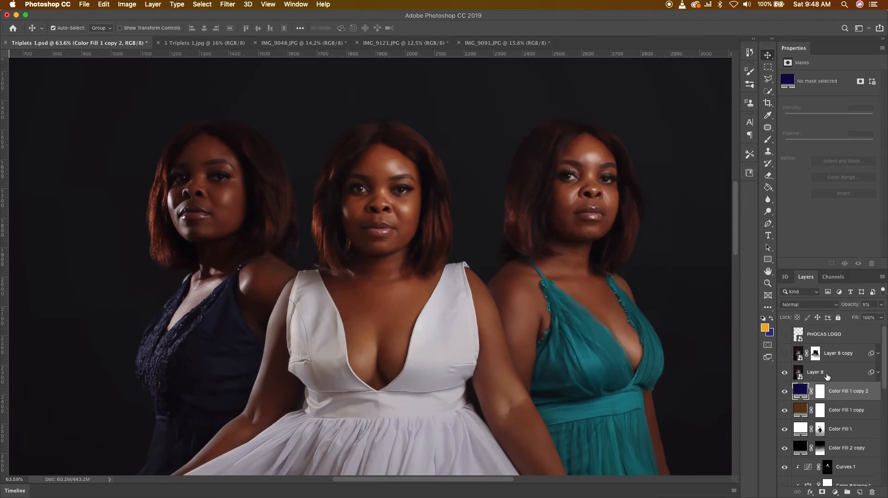
{"action": "left_click", "coordinate": [784, 354]}
{"action": "left_click", "coordinate": [785, 354]}
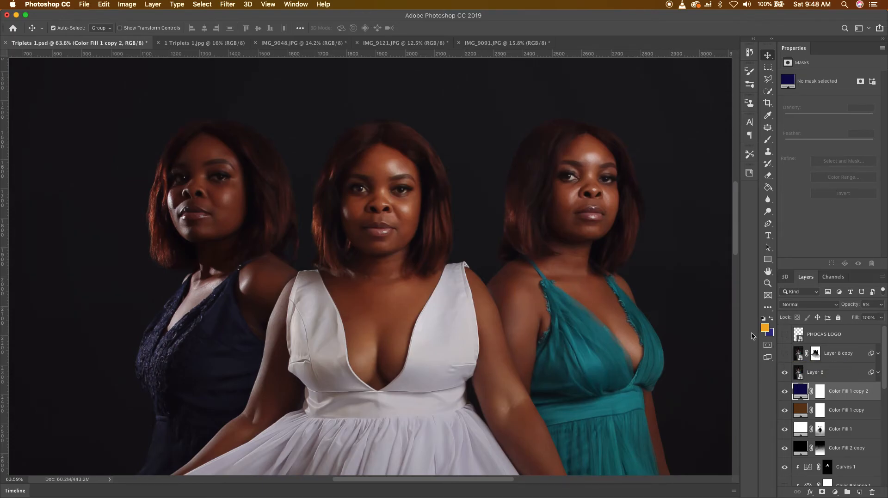
- Turn on Layer 8 copy, compare its effect on the dark backdrop above the models, and check the whole composite
{"action": "scroll", "coordinate": [709, 295], "scroll_direction": "up", "scroll_amount": 3}
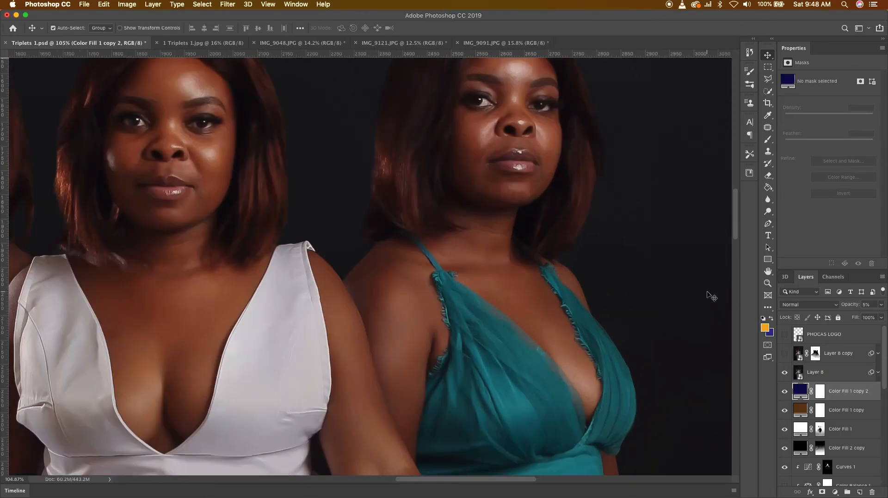
{"action": "scroll", "coordinate": [708, 294], "scroll_direction": "down", "scroll_amount": 5}
{"action": "scroll", "coordinate": [456, 83], "scroll_direction": "up", "scroll_amount": 5}
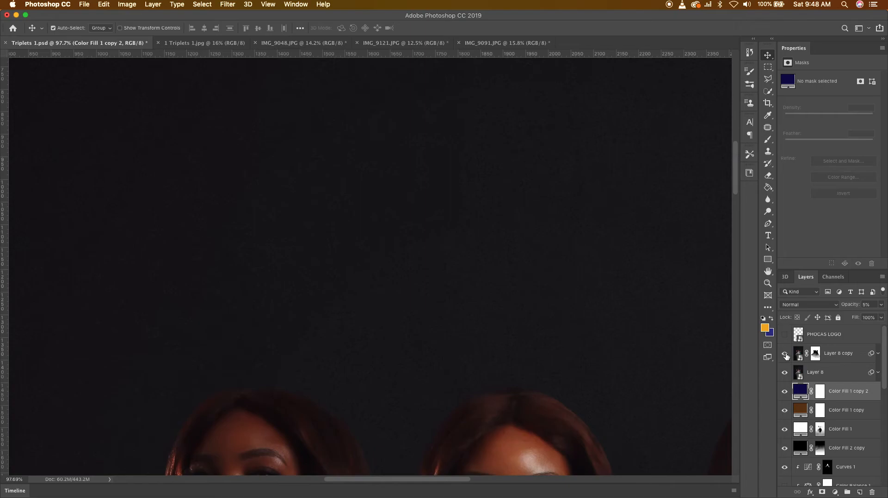
{"action": "left_click", "coordinate": [785, 354]}
{"action": "left_click", "coordinate": [784, 354]}
{"action": "scroll", "coordinate": [395, 295], "scroll_direction": "down", "scroll_amount": 5}
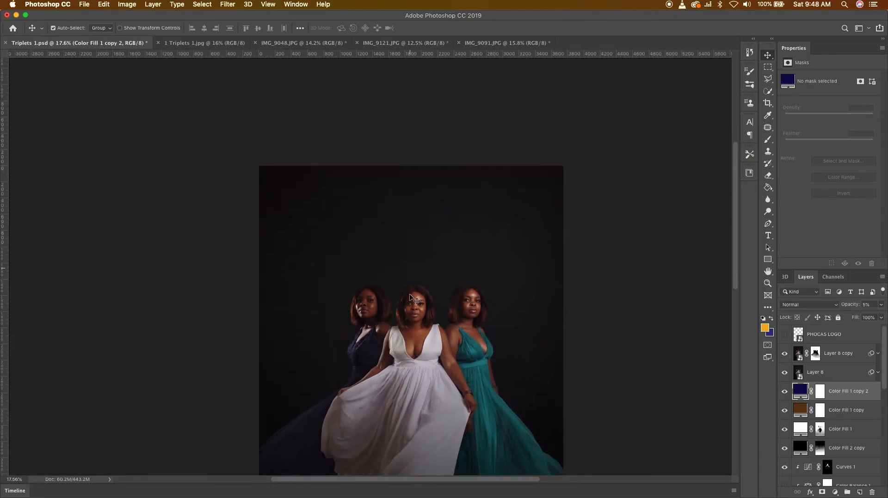
{"action": "scroll", "coordinate": [407, 298], "scroll_direction": "down", "scroll_amount": 1}
{"action": "scroll", "coordinate": [415, 293], "scroll_direction": "down", "scroll_amount": 1}
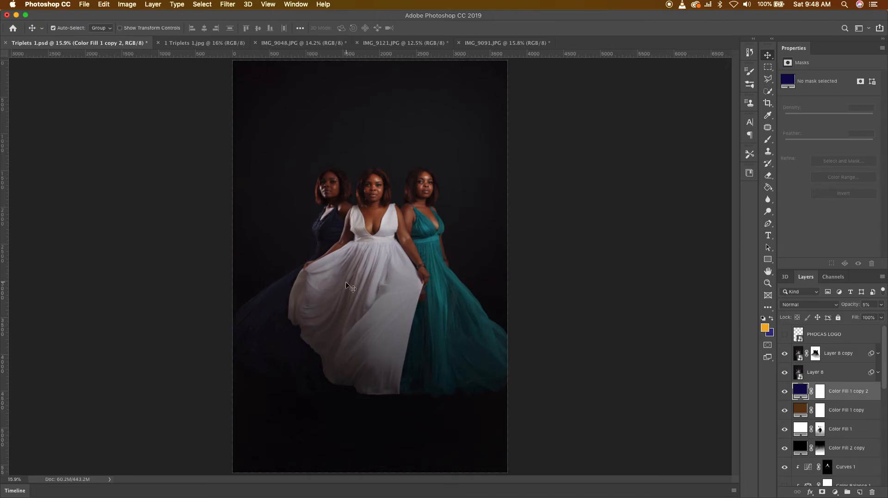
{"action": "scroll", "coordinate": [346, 283], "scroll_direction": "down", "scroll_amount": 1}
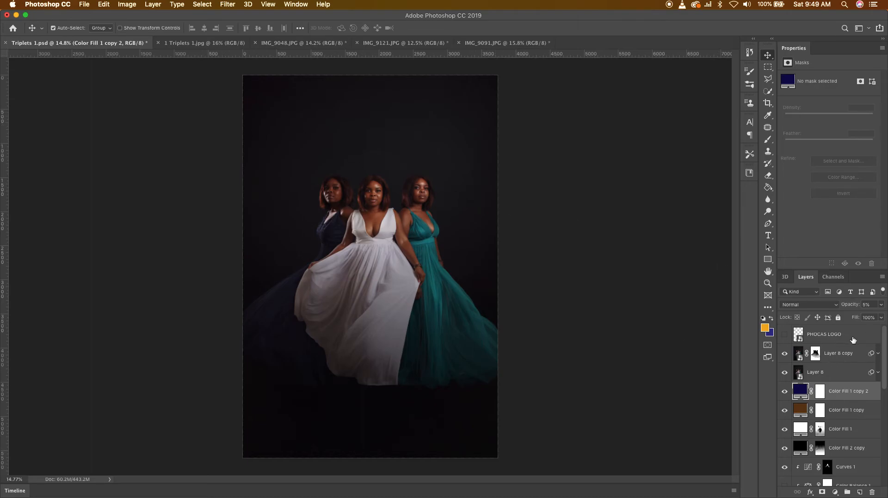
- Preview the PHOCAS LOGO layer on the full composite and hide it again
{"action": "left_click", "coordinate": [784, 334]}
{"action": "left_click", "coordinate": [783, 334]}
{"action": "scroll", "coordinate": [464, 272], "scroll_direction": "down", "scroll_amount": 2}
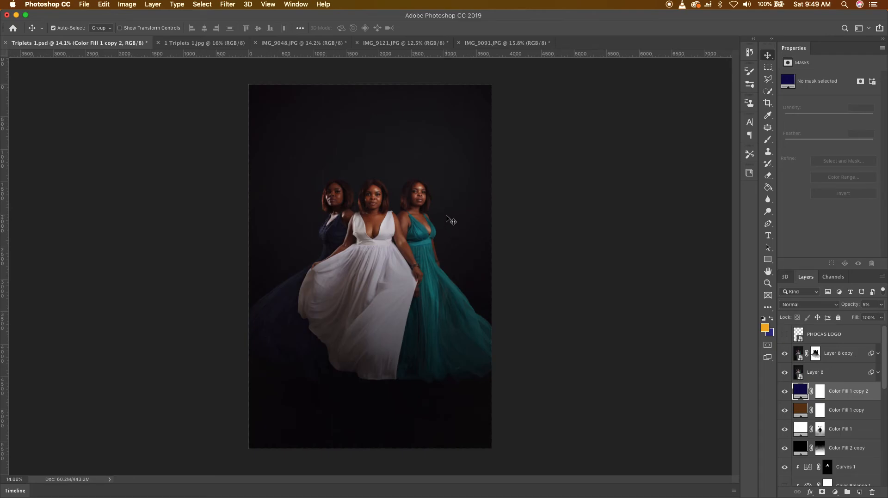
- Review the source photo IMG_9048.JPG at several magnifications, followed by IMG_9121.JPG and IMG_9091.JPG
{"action": "left_click", "coordinate": [288, 43]}
{"action": "scroll", "coordinate": [340, 322], "scroll_direction": "up", "scroll_amount": 3}
{"action": "scroll", "coordinate": [340, 323], "scroll_direction": "down", "scroll_amount": 2}
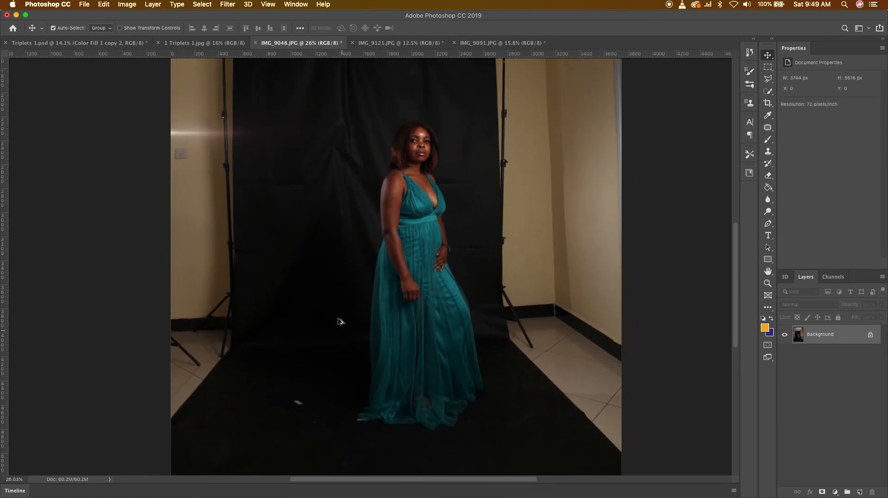
{"action": "scroll", "coordinate": [340, 322], "scroll_direction": "down", "scroll_amount": 1}
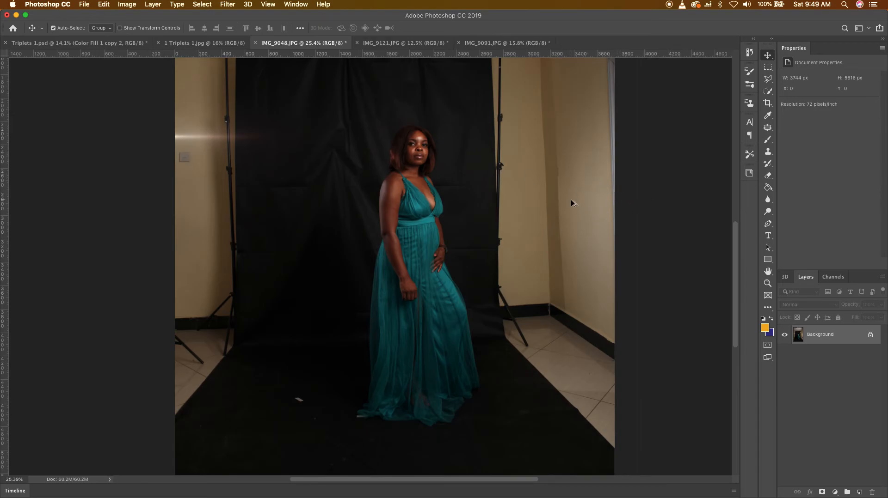
{"action": "scroll", "coordinate": [567, 199], "scroll_direction": "down", "scroll_amount": 1}
{"action": "scroll", "coordinate": [324, 381], "scroll_direction": "down", "scroll_amount": 2}
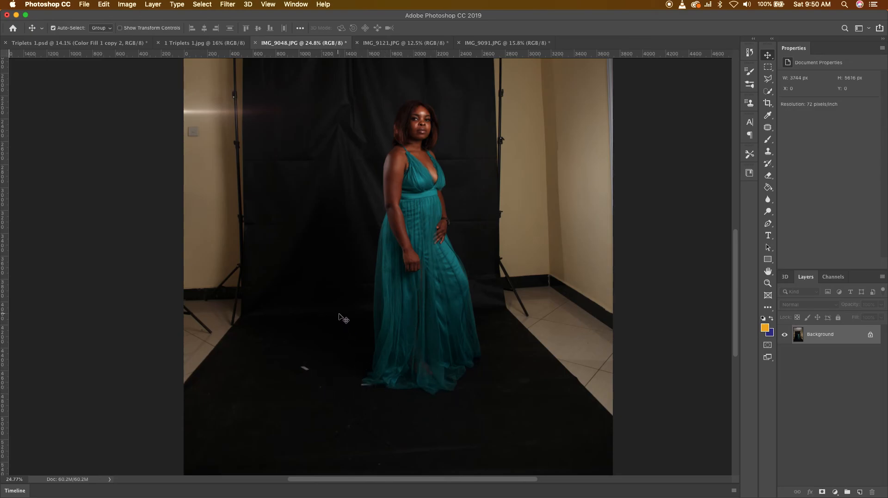
{"action": "scroll", "coordinate": [372, 314], "scroll_direction": "down", "scroll_amount": 2}
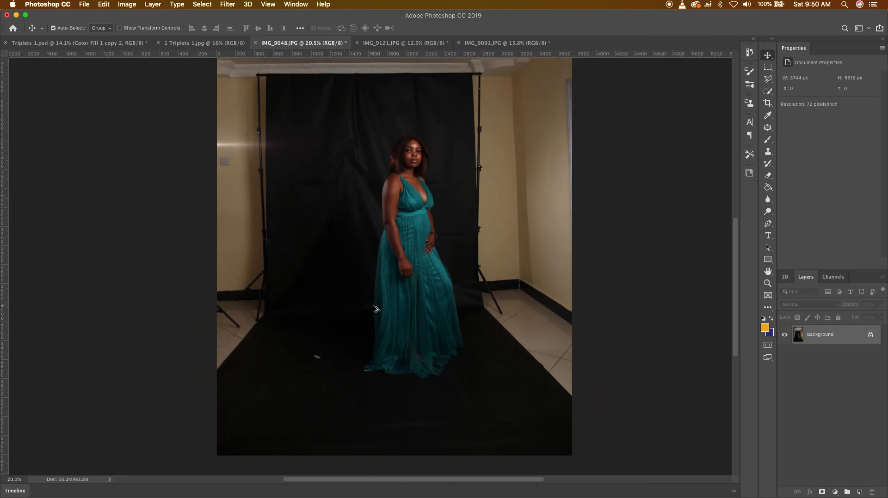
{"action": "left_click", "coordinate": [396, 42]}
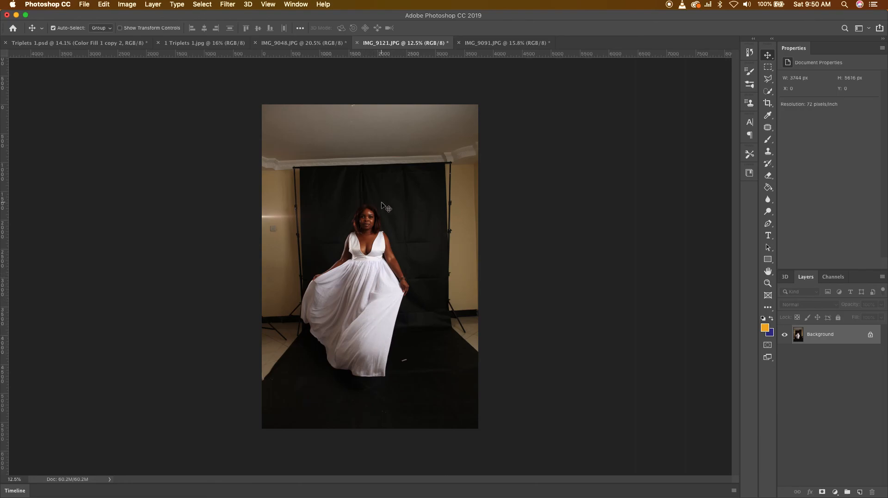
{"action": "left_click", "coordinate": [506, 42]}
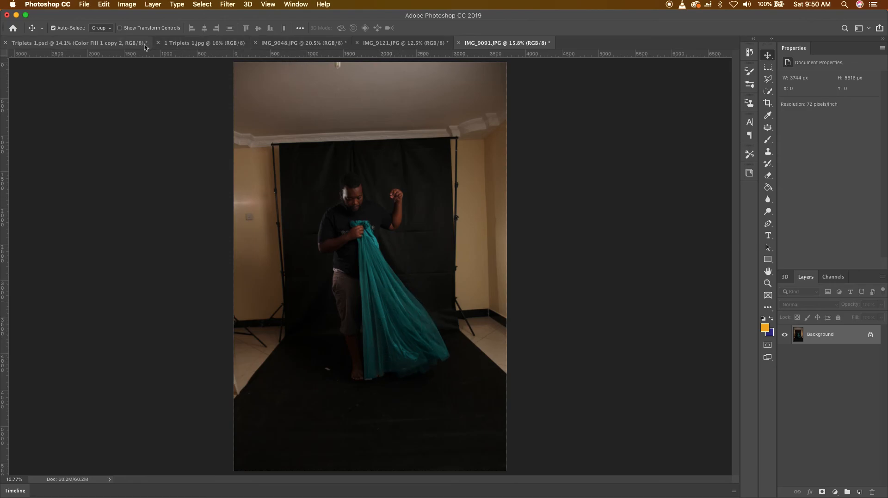
- Bring up 1 Triplets 1.jpg and examine the flattened portrait in full view and closer on the three models
{"action": "left_click", "coordinate": [183, 43]}
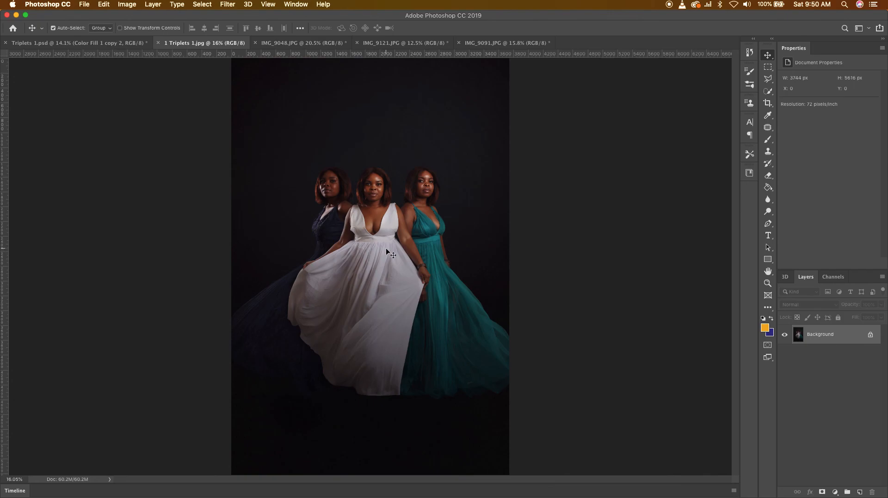
{"action": "scroll", "coordinate": [386, 251], "scroll_direction": "down", "scroll_amount": 2}
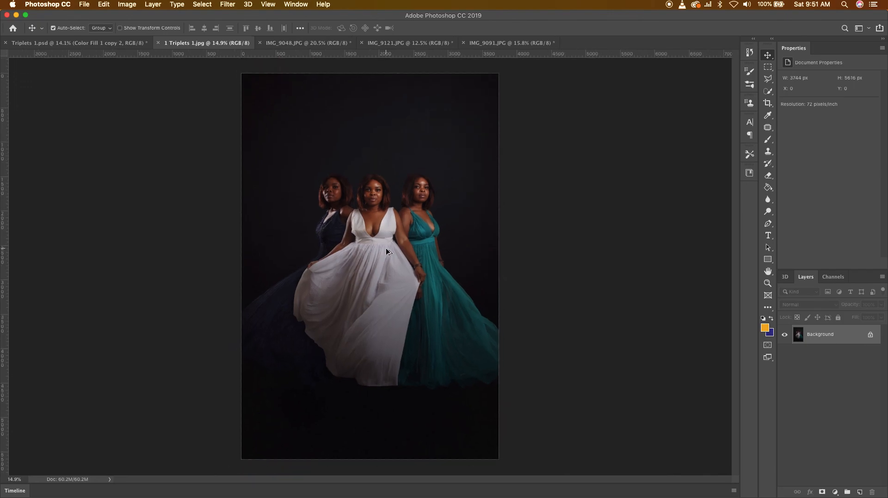
{"action": "scroll", "coordinate": [386, 251], "scroll_direction": "down", "scroll_amount": 1}
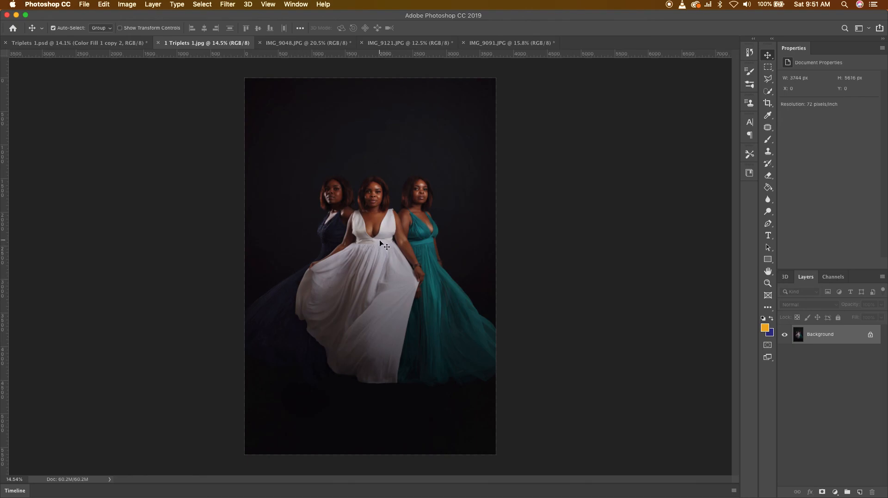
{"action": "scroll", "coordinate": [396, 220], "scroll_direction": "up", "scroll_amount": 2}
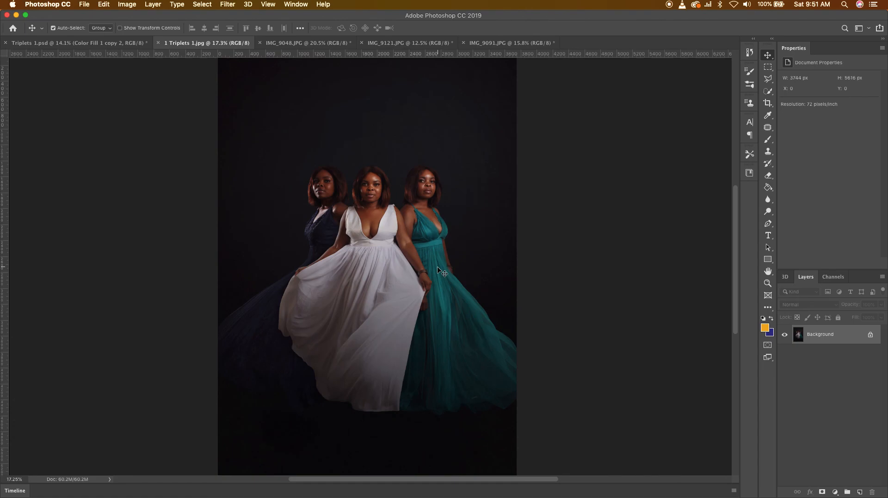
{"action": "scroll", "coordinate": [440, 271], "scroll_direction": "down", "scroll_amount": 2}
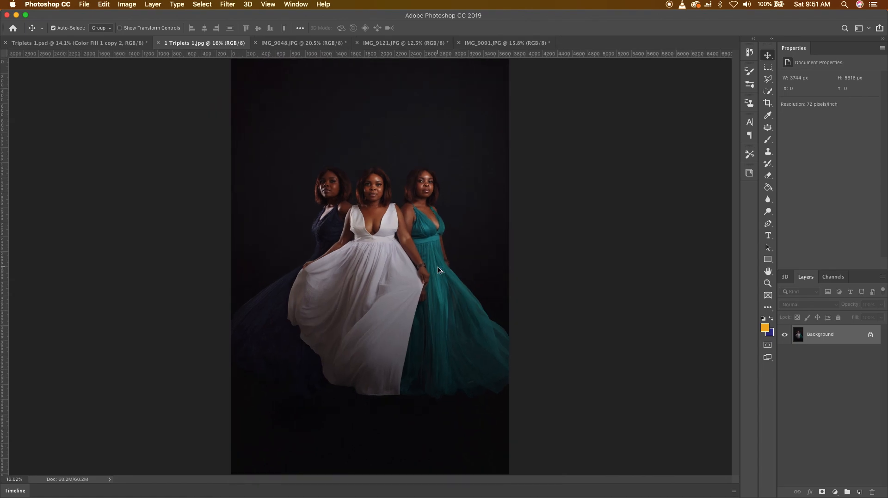
{"action": "scroll", "coordinate": [439, 270], "scroll_direction": "down", "scroll_amount": 2}
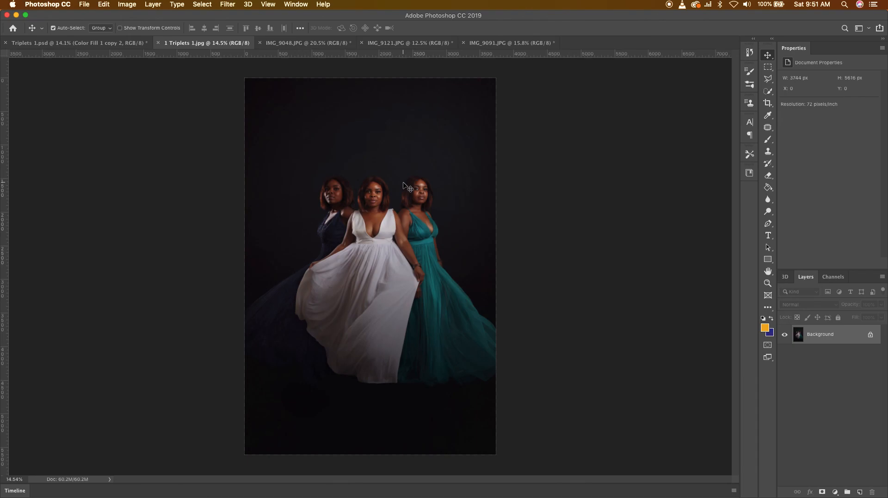
{"action": "scroll", "coordinate": [395, 184], "scroll_direction": "up", "scroll_amount": 3}
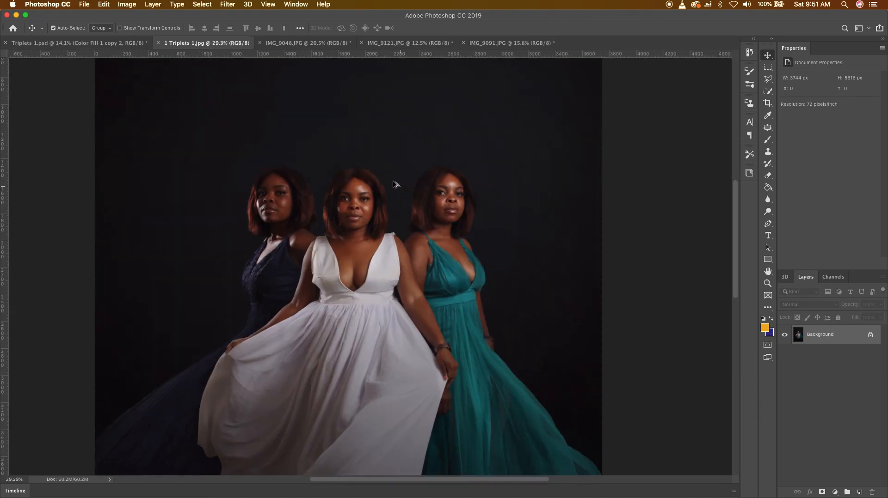
{"action": "scroll", "coordinate": [394, 184], "scroll_direction": "down", "scroll_amount": 2}
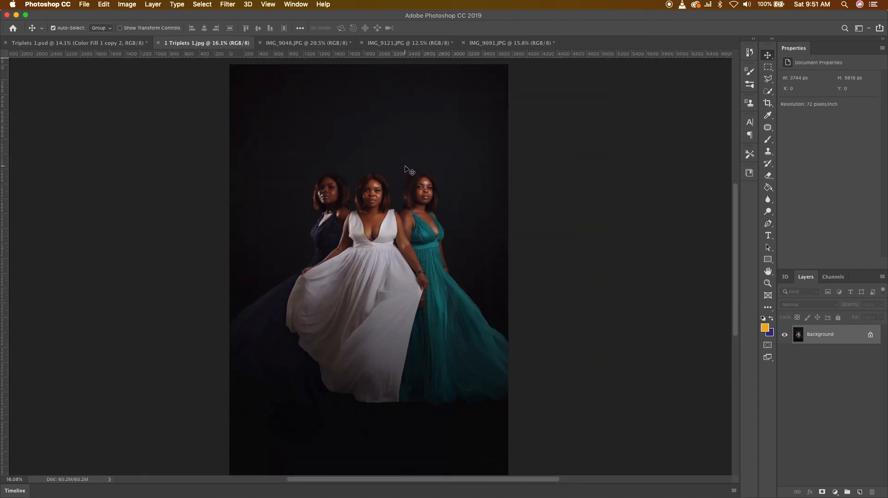